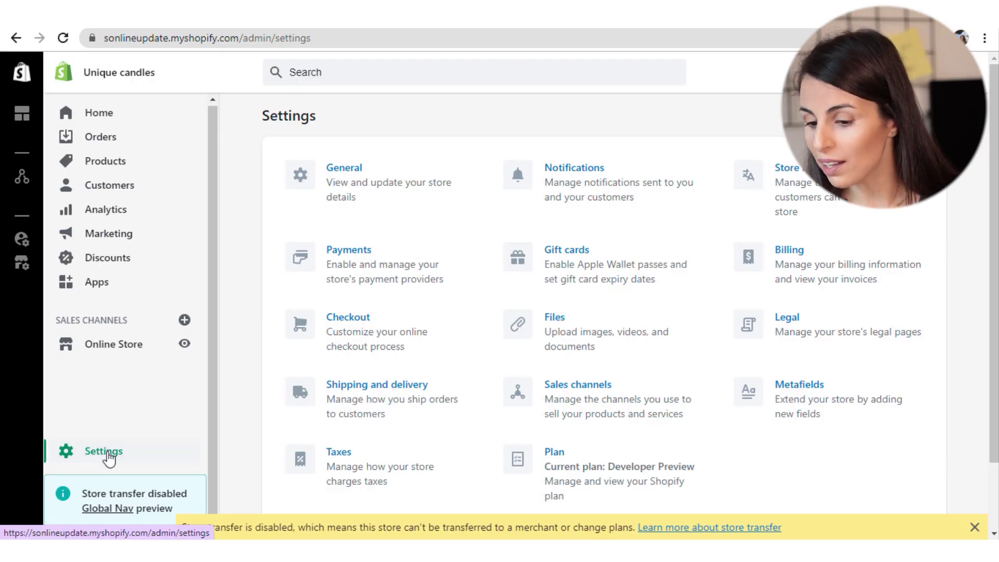
Step: Open Settings > Metafields and go to the empty Products metafield definitions
{"action": "left_click", "coordinate": [777, 405]}
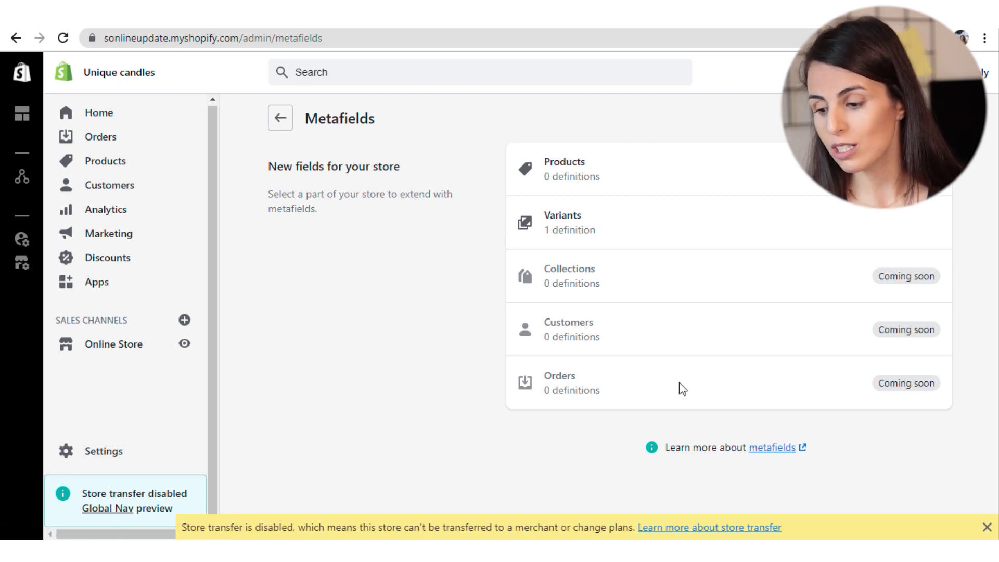
{"action": "left_click", "coordinate": [582, 176]}
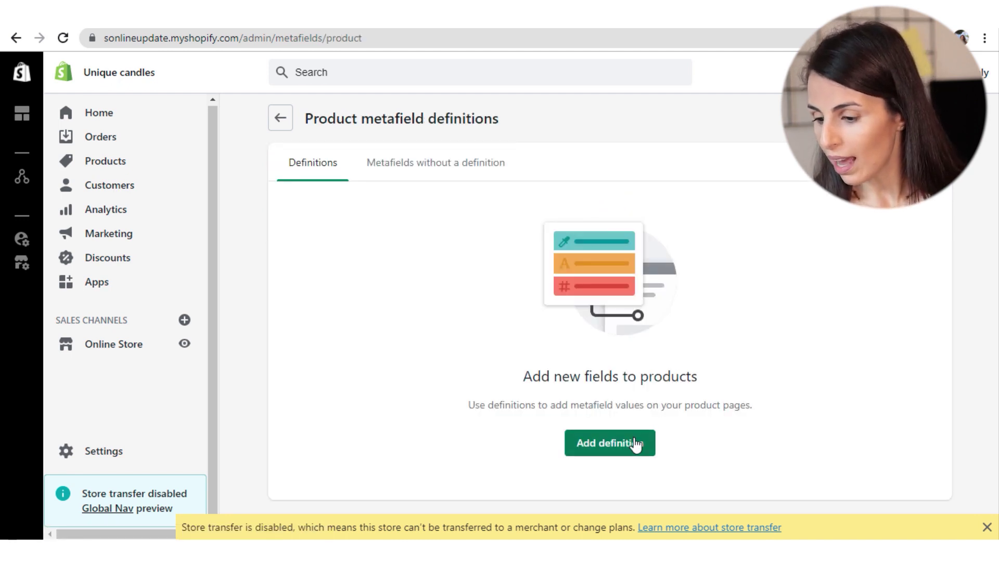
Step: Add and save a product metafield definition named 'Date and time' with Date content type
{"action": "left_click", "coordinate": [615, 452]}
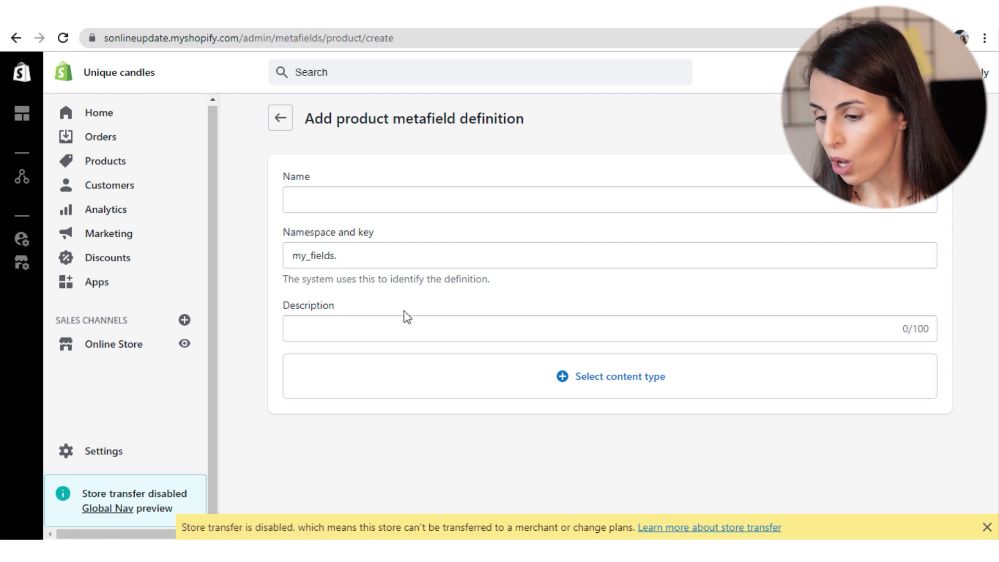
{"action": "left_click", "coordinate": [432, 397]}
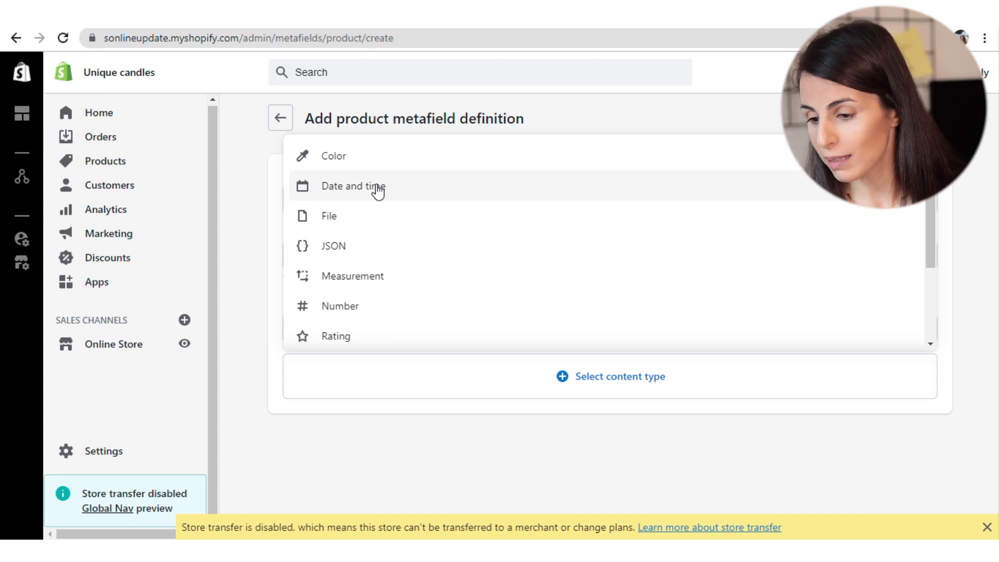
{"action": "left_click", "coordinate": [378, 186]}
{"action": "left_click", "coordinate": [355, 204]}
{"action": "type", "text": "Date and time"}
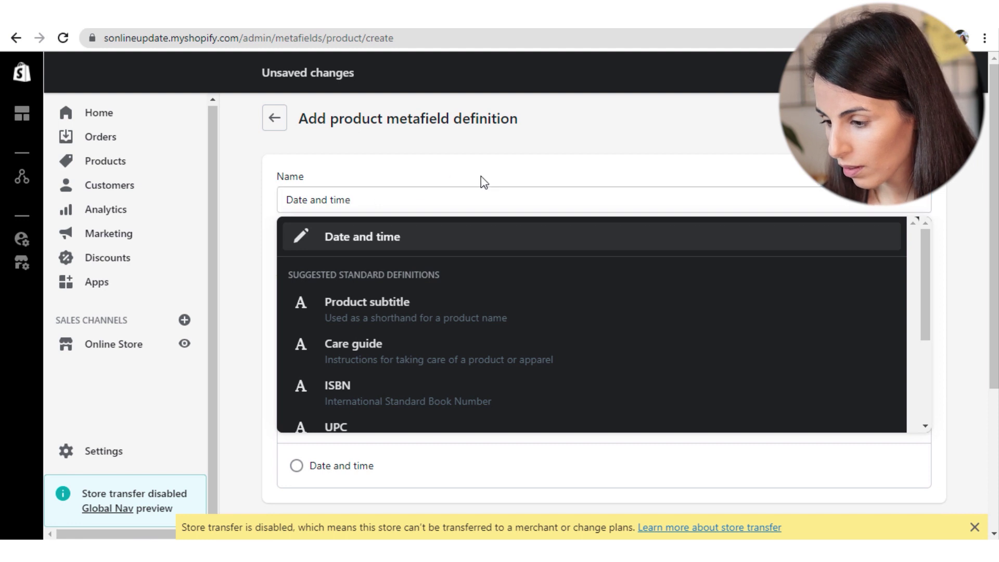
{"action": "key", "text": "Return"}
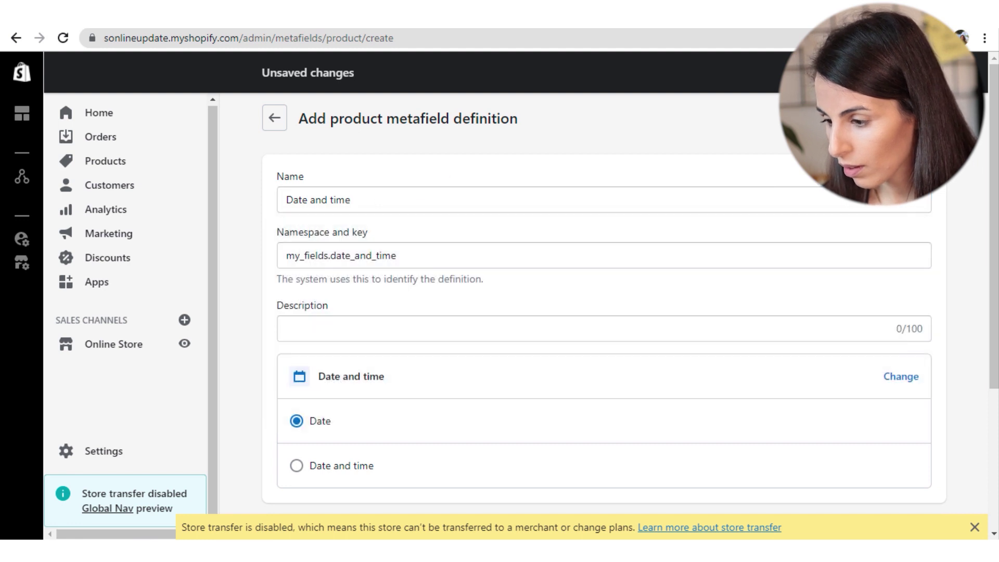
{"action": "left_click", "coordinate": [932, 73]}
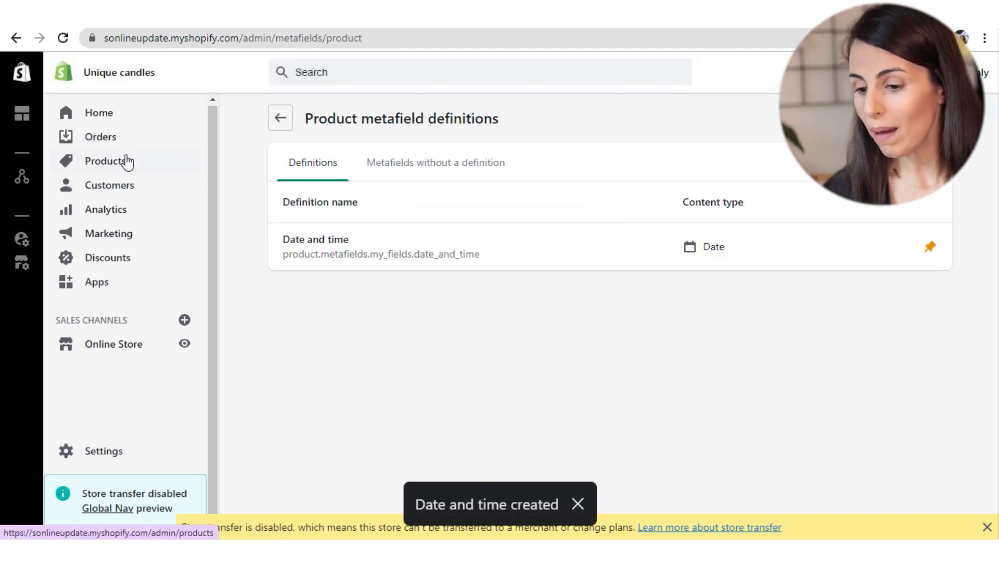
Step: Check Floriddle Taper Candle Holders' empty Date and time metafield, then go to Online Store themes
{"action": "left_click", "coordinate": [116, 165]}
{"action": "scroll", "coordinate": [372, 335], "scroll_direction": "down", "scroll_amount": 2}
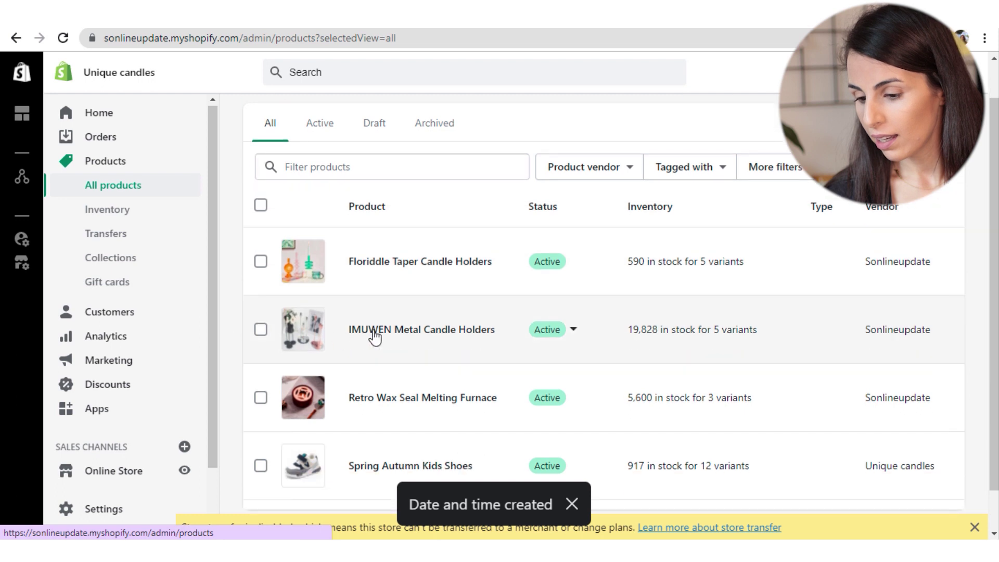
{"action": "left_click", "coordinate": [426, 215]}
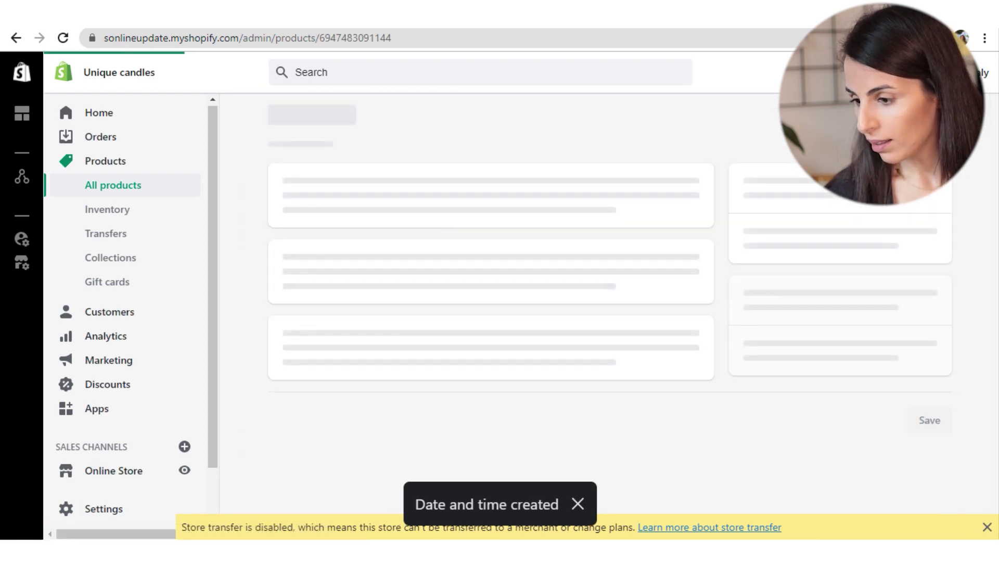
{"action": "scroll", "coordinate": [485, 301], "scroll_direction": "down", "scroll_amount": 12}
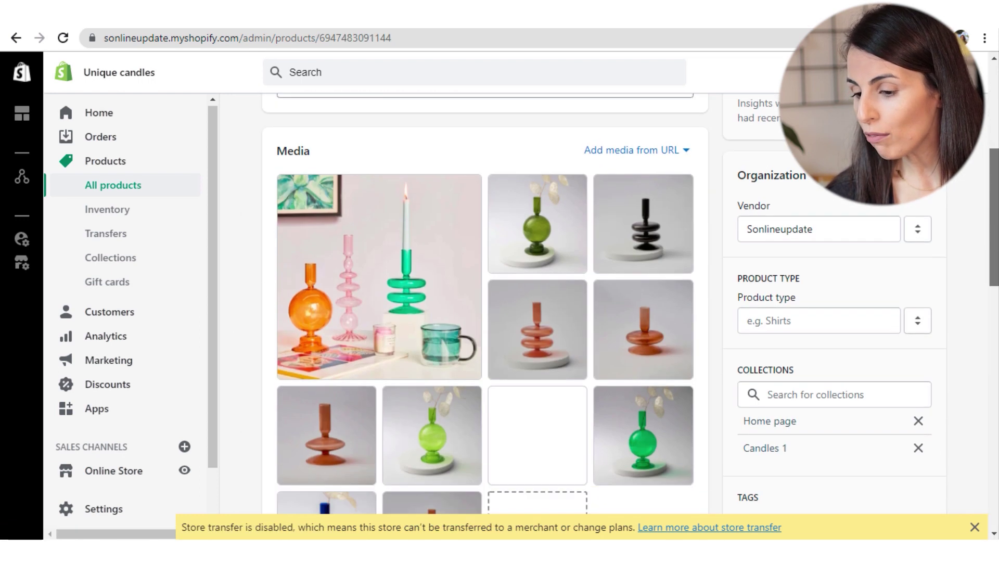
{"action": "scroll", "coordinate": [502, 364], "scroll_direction": "down", "scroll_amount": 8}
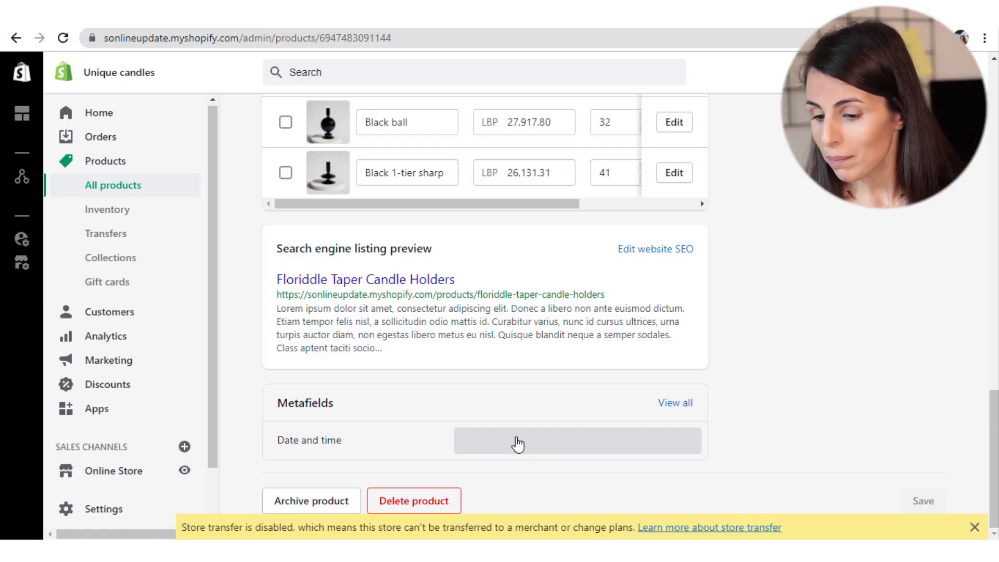
{"action": "left_click", "coordinate": [78, 471]}
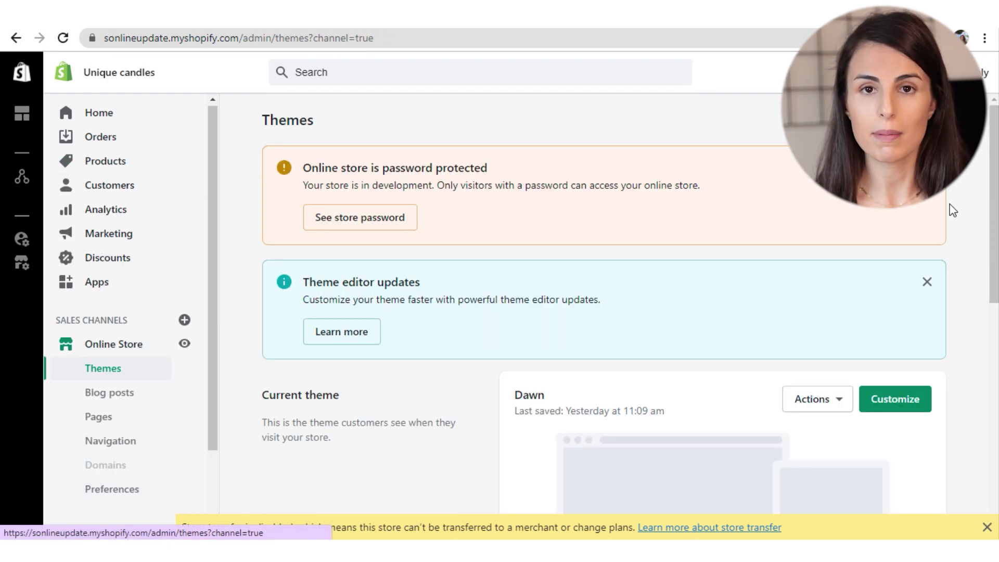
Step: Customize the Dawn theme and switch the editor to the Products > Default product template
{"action": "left_click", "coordinate": [904, 409]}
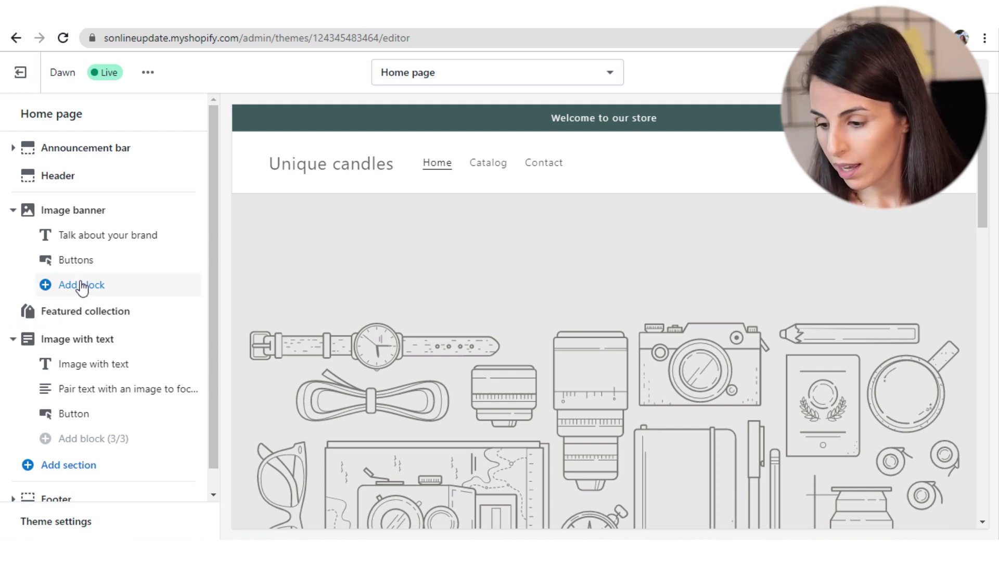
{"action": "left_click", "coordinate": [523, 77]}
{"action": "left_click", "coordinate": [493, 206]}
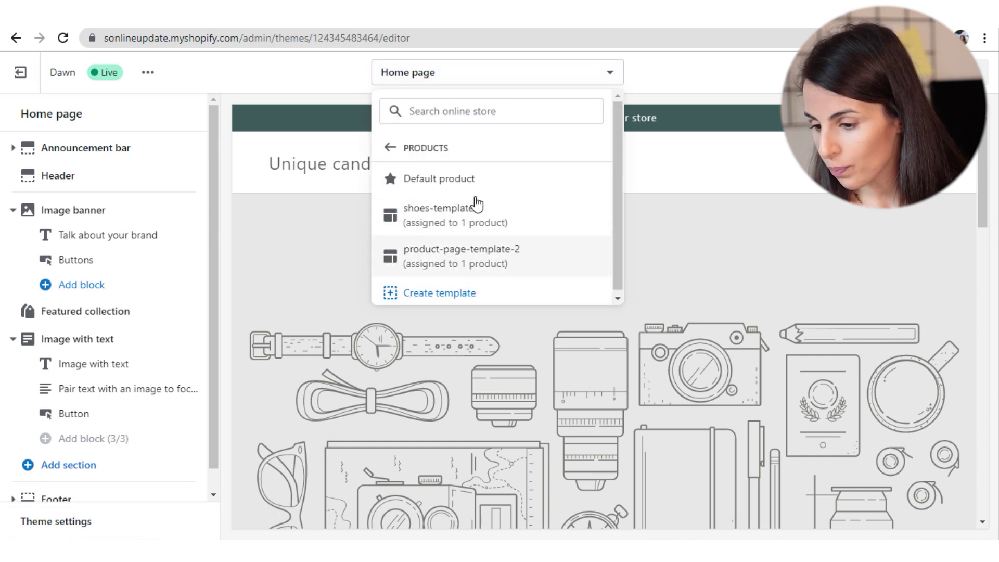
{"action": "left_click", "coordinate": [475, 178]}
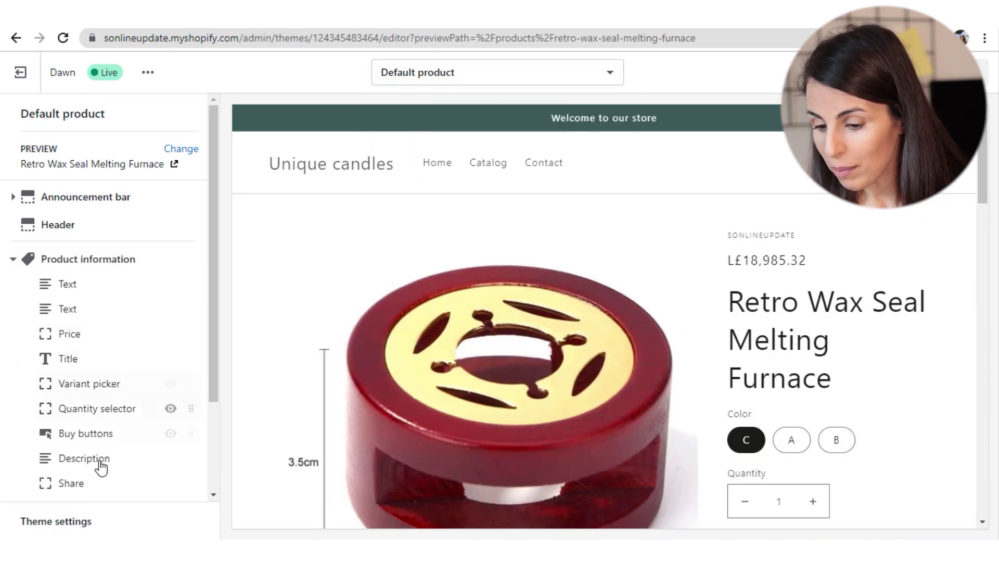
Step: Add a Text block under Product information and open its settings
{"action": "scroll", "coordinate": [93, 471], "scroll_direction": "down", "scroll_amount": 3}
{"action": "left_click", "coordinate": [96, 394]}
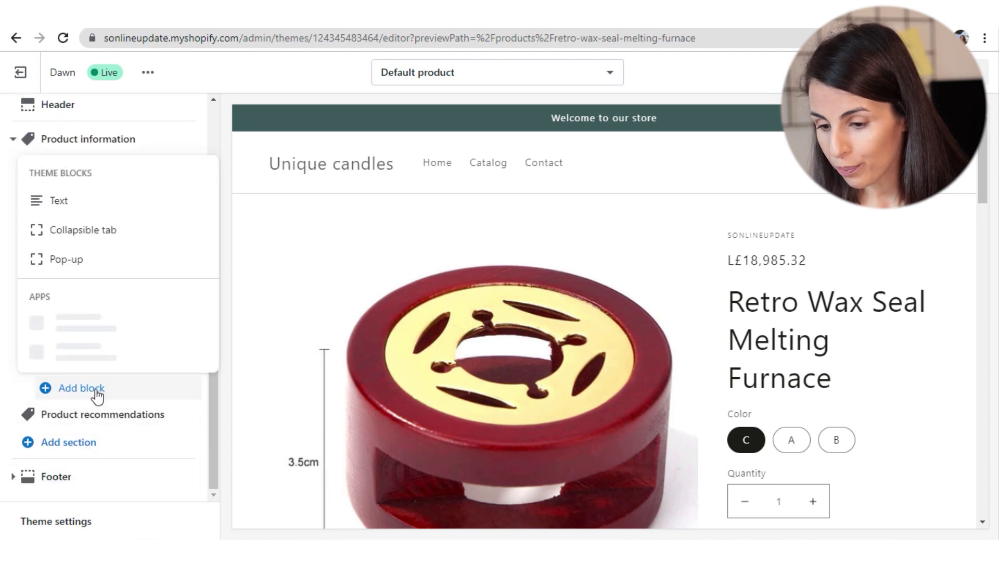
{"action": "left_click", "coordinate": [120, 170]}
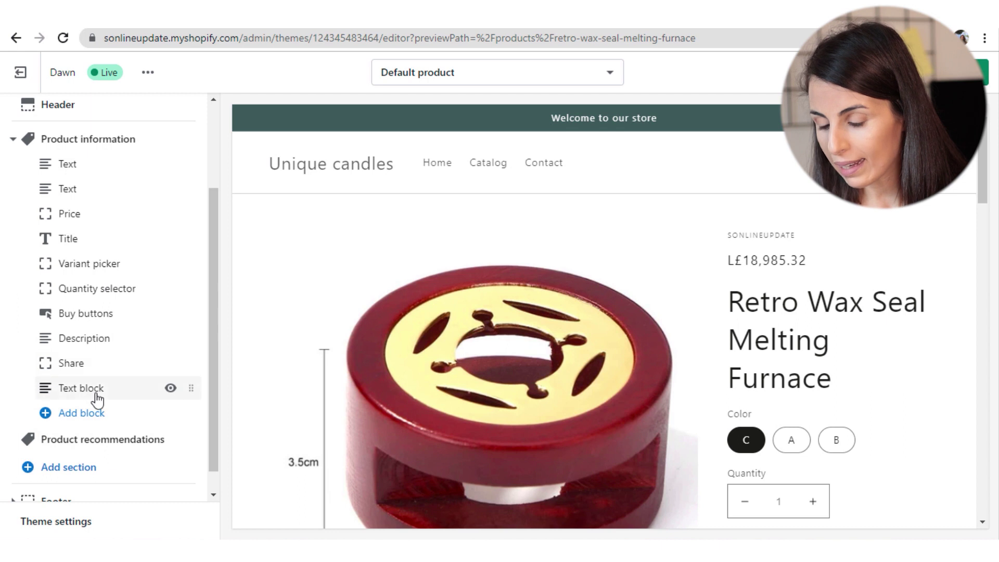
{"action": "left_click", "coordinate": [73, 390]}
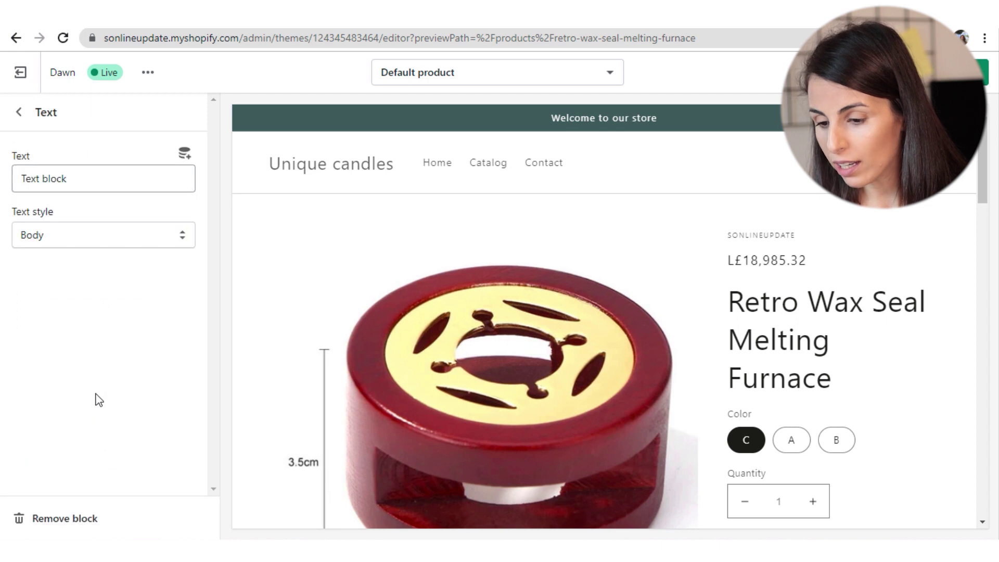
Step: View the Text block's dynamic sources, where the Date metafield is offered
{"action": "left_click", "coordinate": [184, 153]}
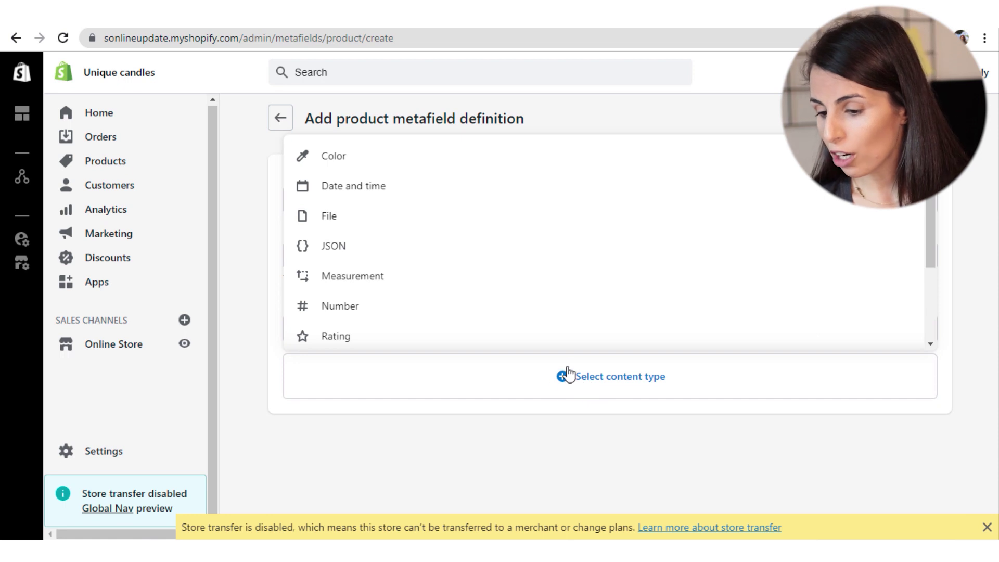
Step: Create and save a product metafield definition 'weight' of type Measurement > Weight
{"action": "left_click", "coordinate": [555, 280]}
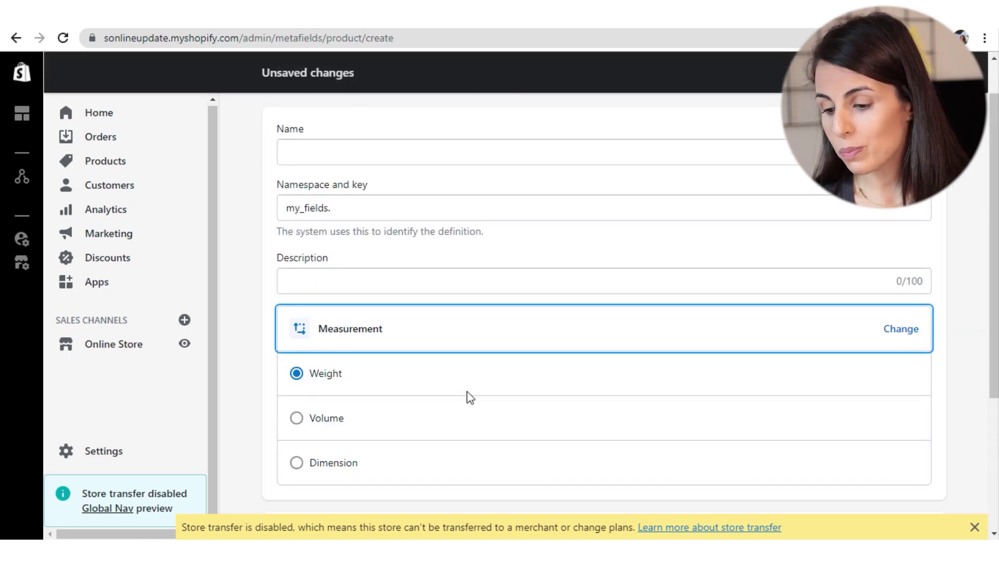
{"action": "scroll", "coordinate": [508, 301], "scroll_direction": "down", "scroll_amount": 3}
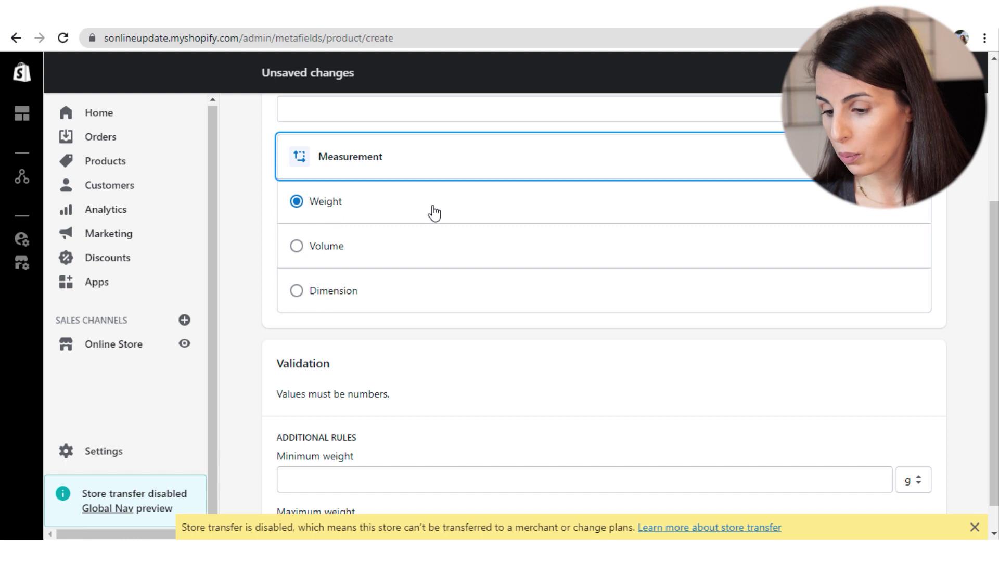
{"action": "scroll", "coordinate": [433, 212], "scroll_direction": "down", "scroll_amount": 1}
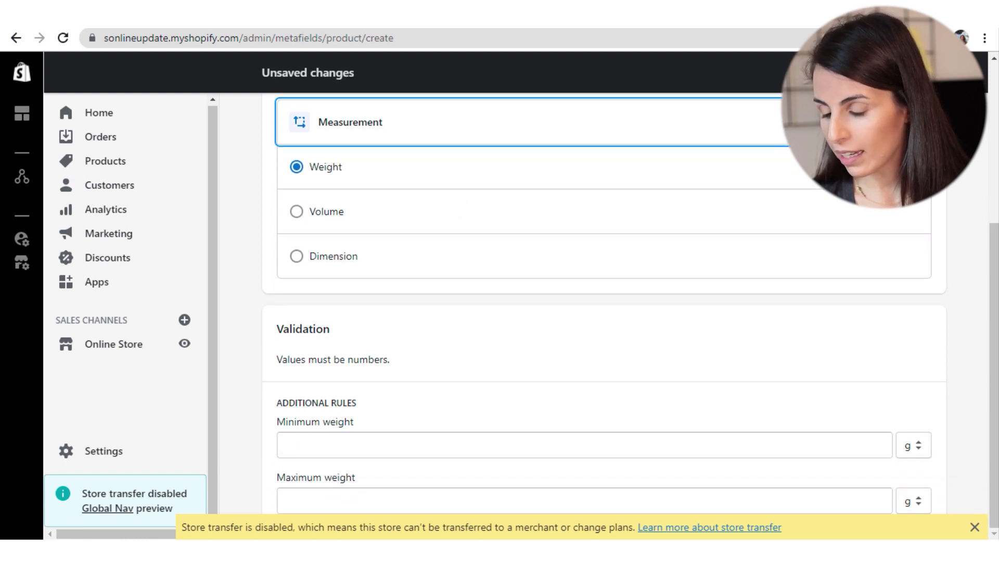
{"action": "left_click", "coordinate": [960, 73]}
{"action": "left_click", "coordinate": [385, 272]}
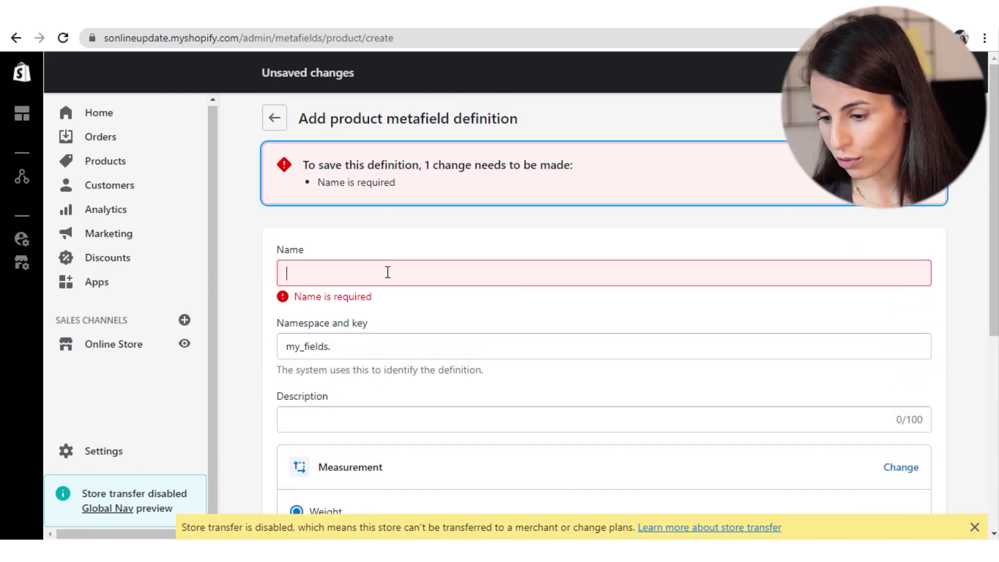
{"action": "type", "text": "weight"}
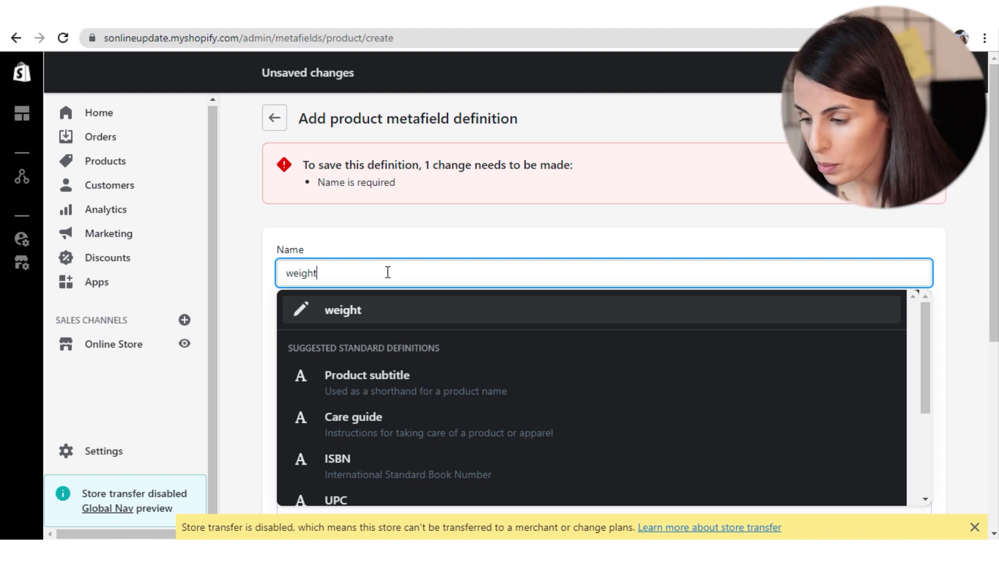
{"action": "key", "text": "Return"}
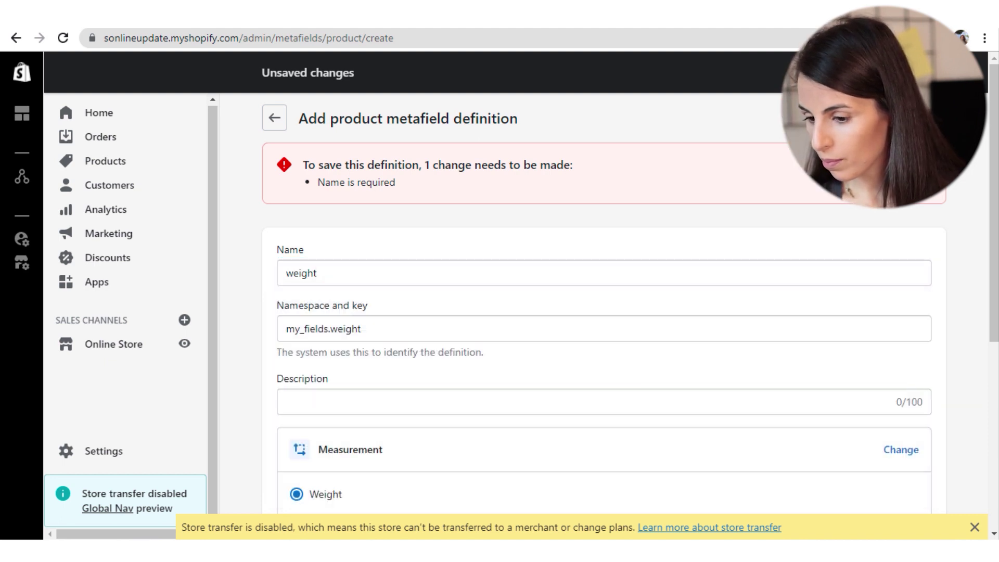
{"action": "key", "text": "Return"}
{"action": "left_click", "coordinate": [85, 169]}
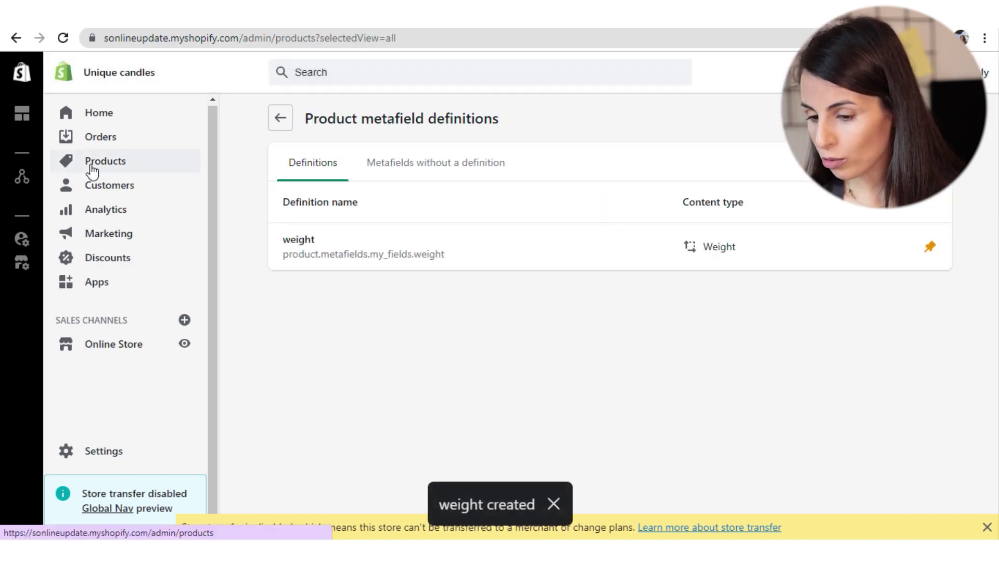
Step: Enter 10 g in Floriddle Taper Candle Holders' weight metafield and save the product
{"action": "scroll", "coordinate": [411, 424], "scroll_direction": "down", "scroll_amount": 2}
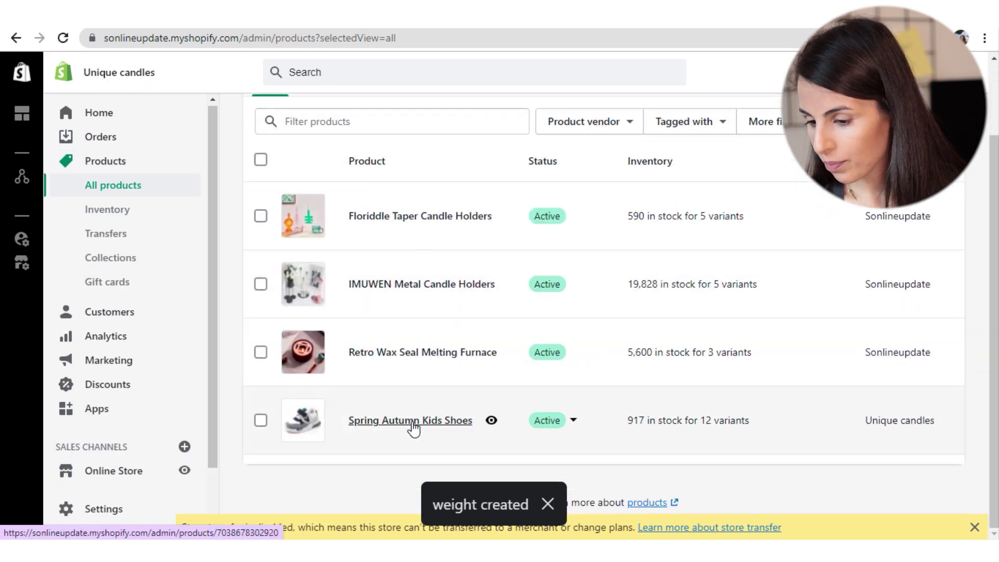
{"action": "left_click", "coordinate": [403, 217]}
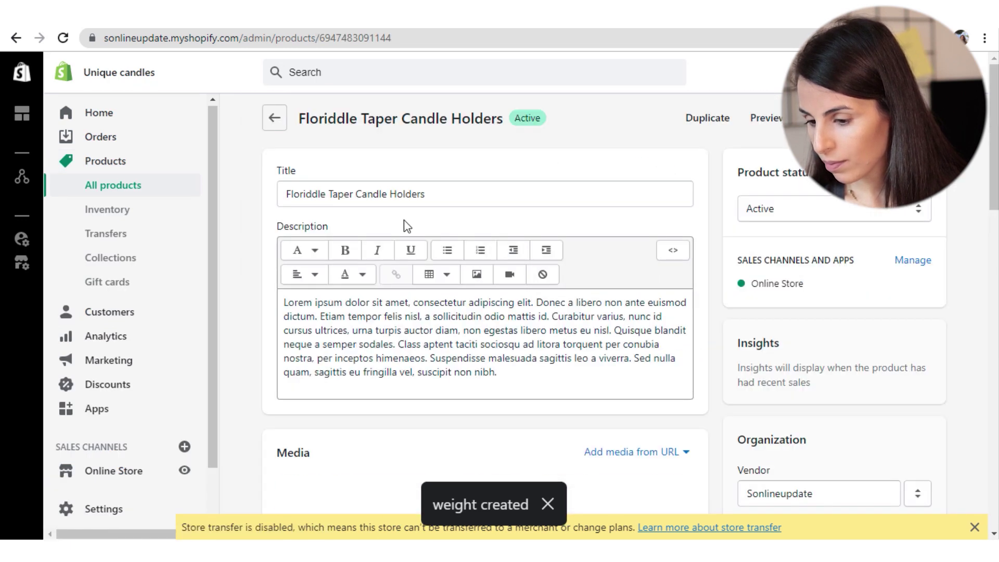
{"action": "left_click_drag", "start_coordinate": [994, 198], "coordinate": [994, 468]}
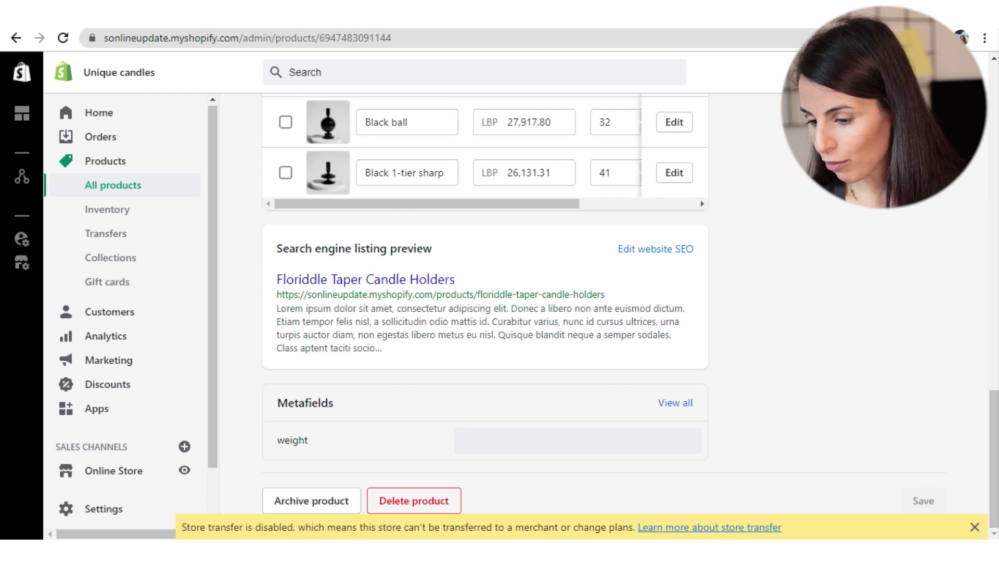
{"action": "left_click", "coordinate": [568, 442]}
{"action": "type", "text": "10"}
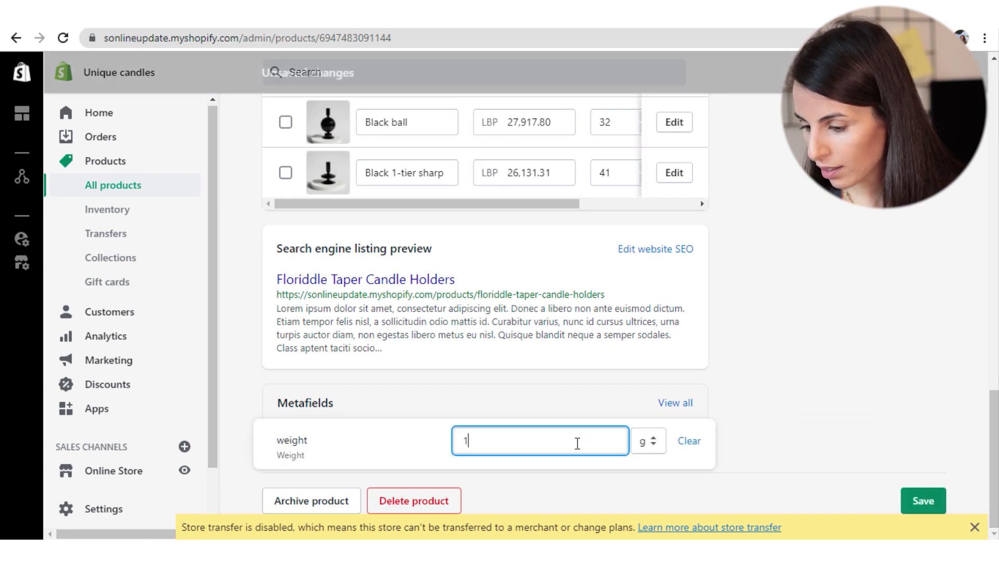
{"action": "left_click", "coordinate": [648, 441]}
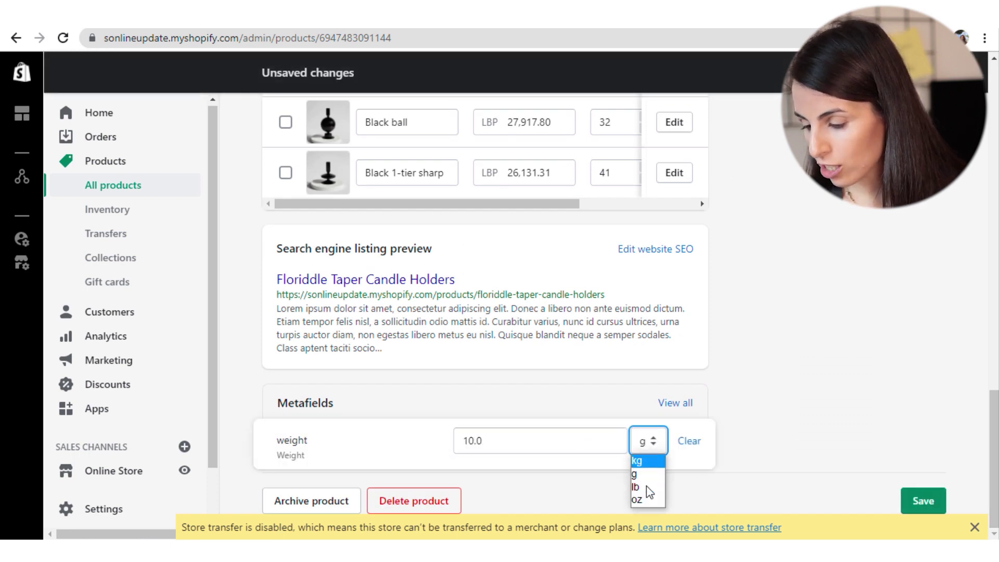
{"action": "left_click", "coordinate": [923, 500]}
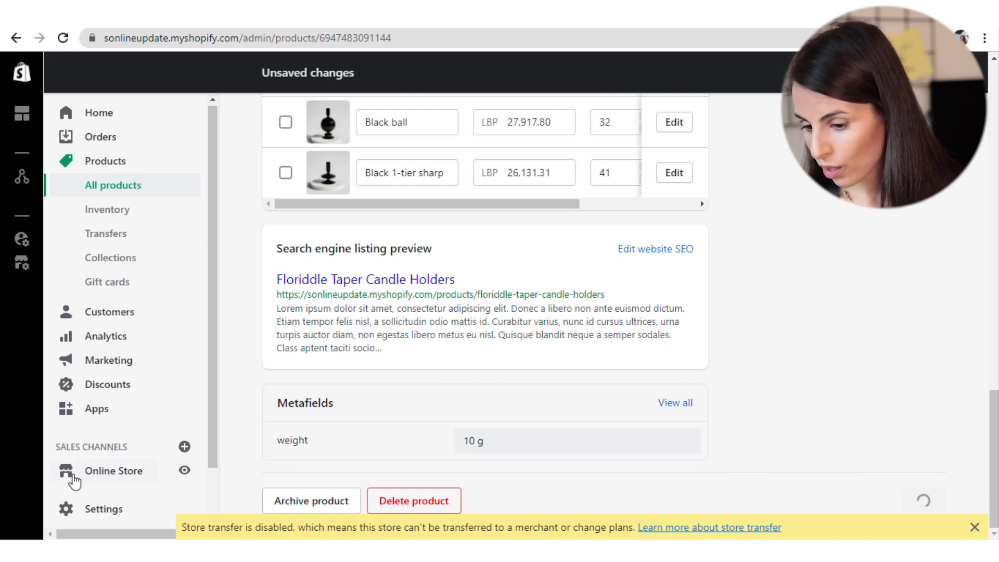
{"action": "left_click", "coordinate": [110, 474]}
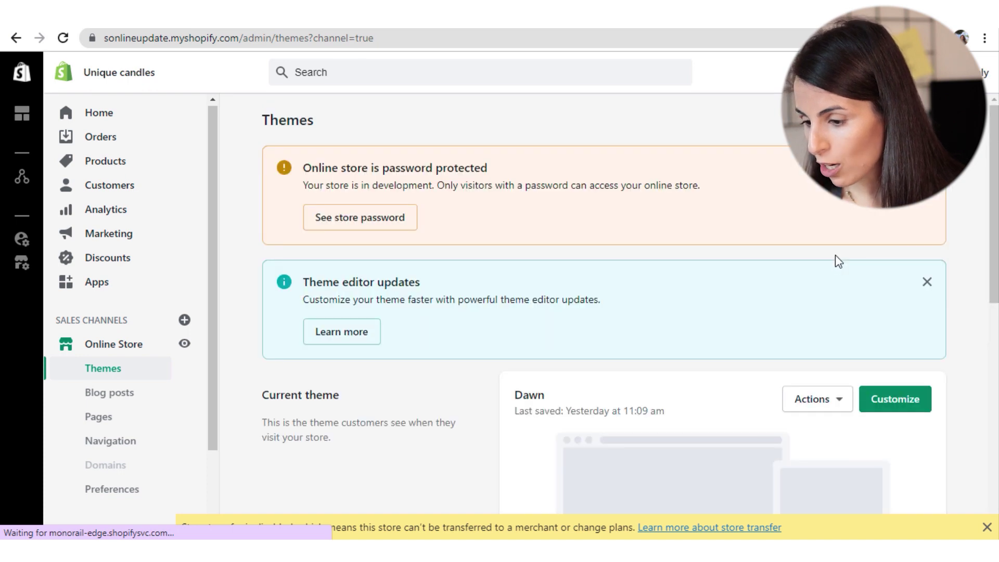
Step: In Dawn's product template, replace the first Text block's Vendor source with the weight metafield
{"action": "left_click", "coordinate": [891, 406]}
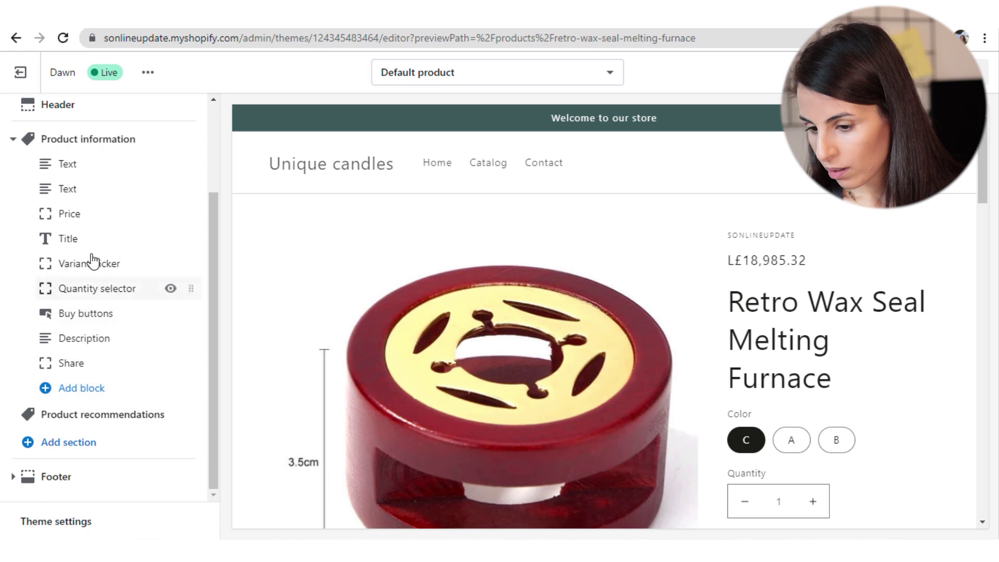
{"action": "left_click", "coordinate": [95, 169]}
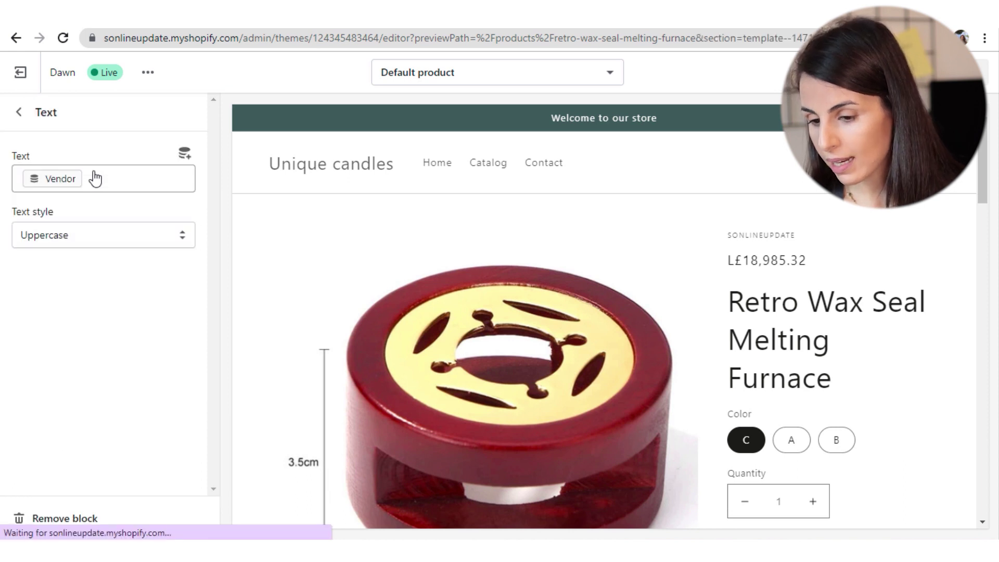
{"action": "left_click", "coordinate": [143, 183]}
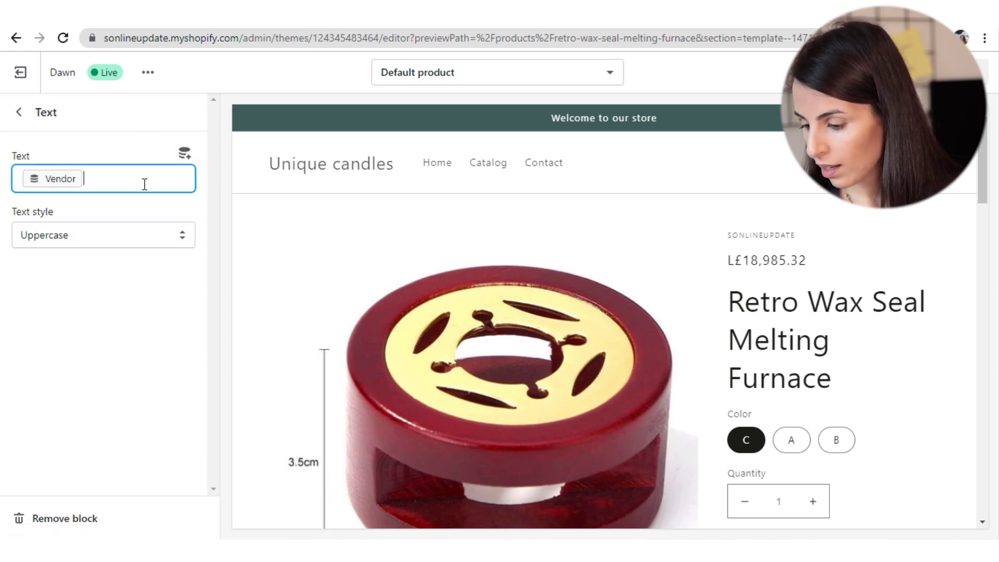
{"action": "key", "text": "BackSpace"}
{"action": "left_click", "coordinate": [184, 153]}
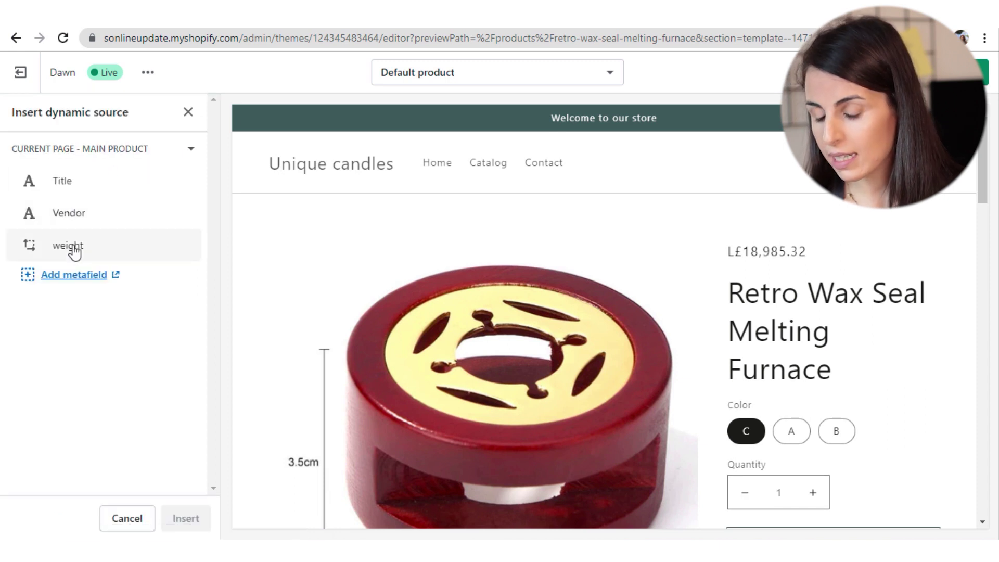
{"action": "left_click", "coordinate": [76, 248]}
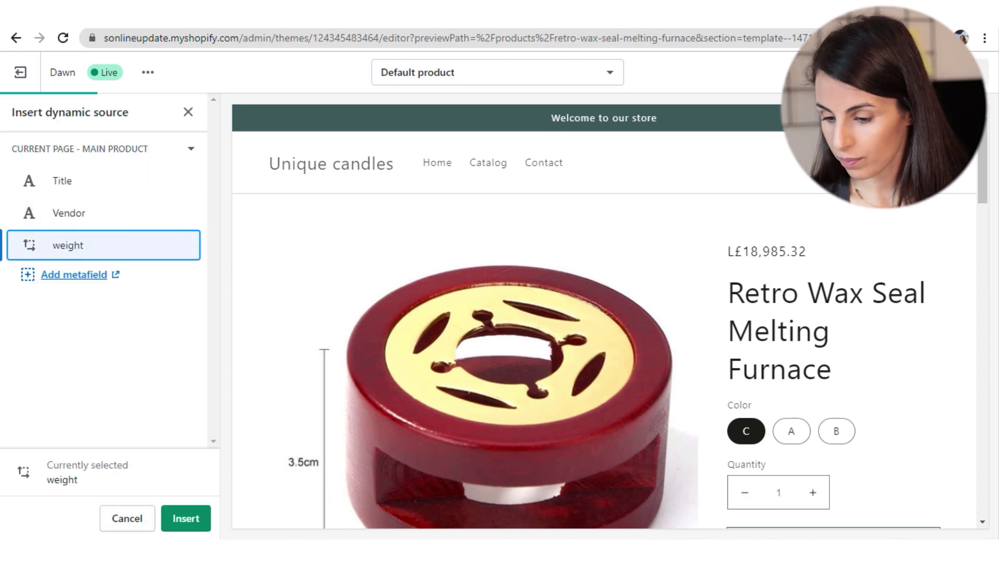
{"action": "left_click", "coordinate": [184, 518]}
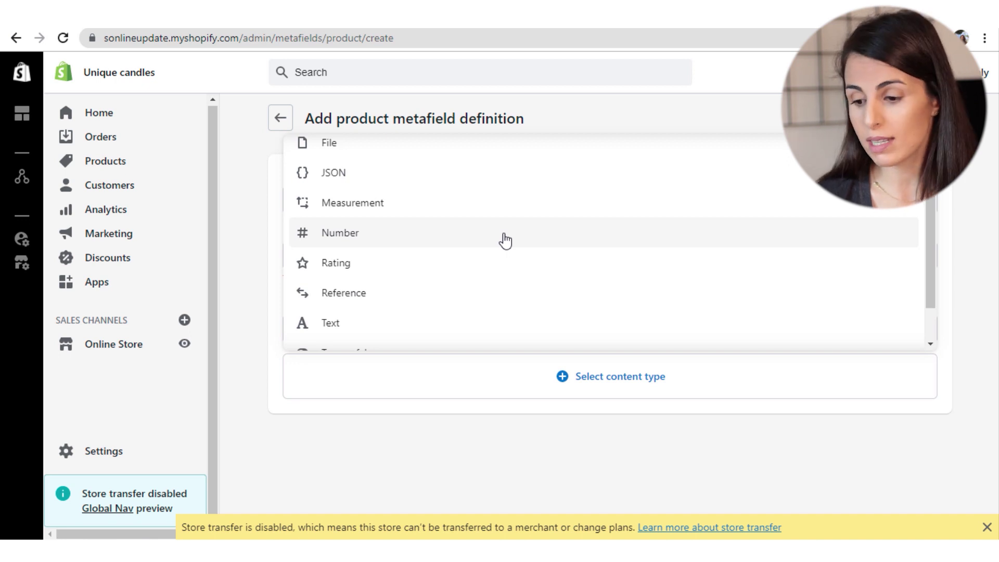
Step: Set the new definition's content type to a Page reference
{"action": "left_click", "coordinate": [505, 240]}
{"action": "scroll", "coordinate": [395, 422], "scroll_direction": "down", "scroll_amount": 3}
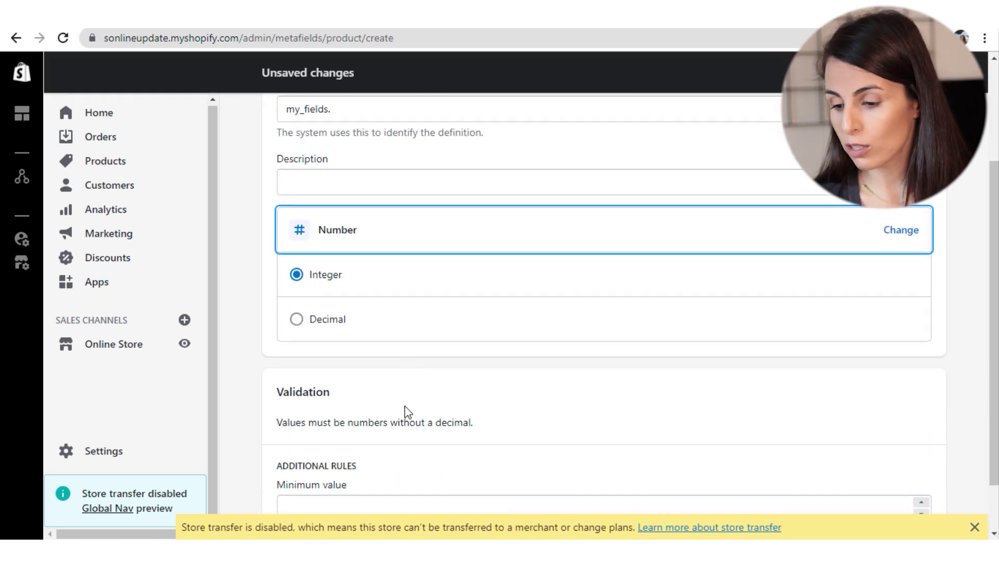
{"action": "scroll", "coordinate": [405, 316], "scroll_direction": "down", "scroll_amount": 1}
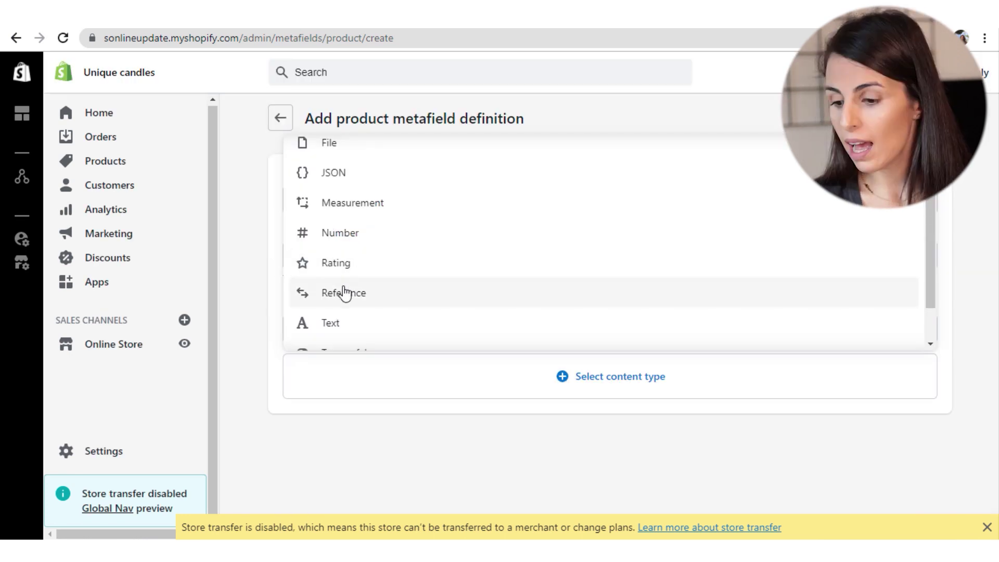
{"action": "scroll", "coordinate": [344, 293], "scroll_direction": "down", "scroll_amount": 1}
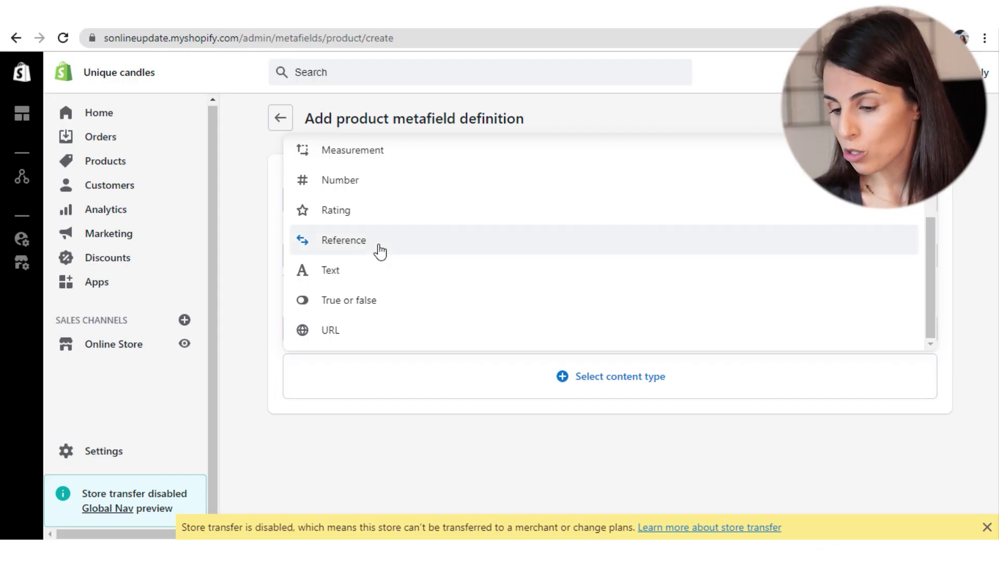
{"action": "left_click", "coordinate": [380, 251]}
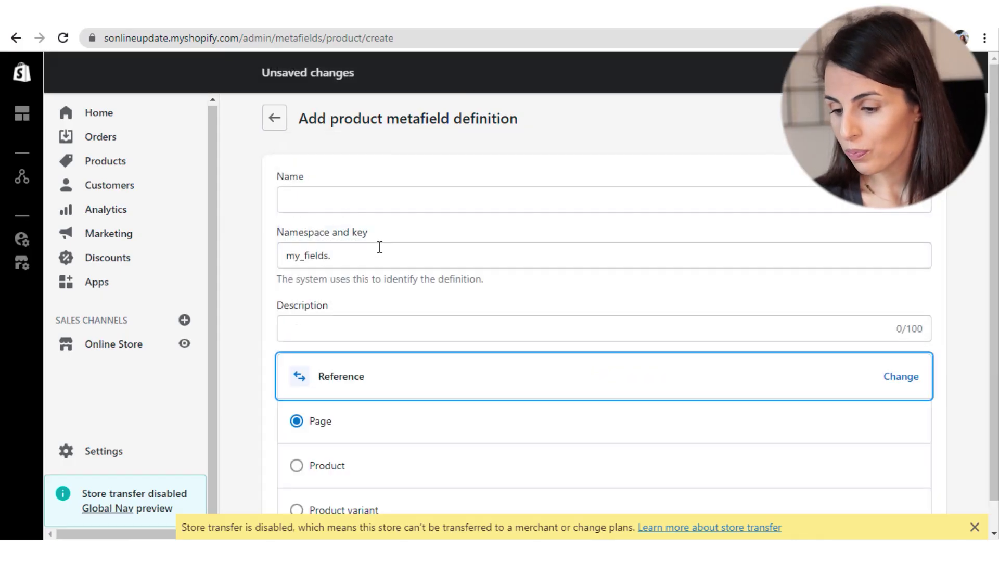
{"action": "scroll", "coordinate": [364, 395], "scroll_direction": "down", "scroll_amount": 1}
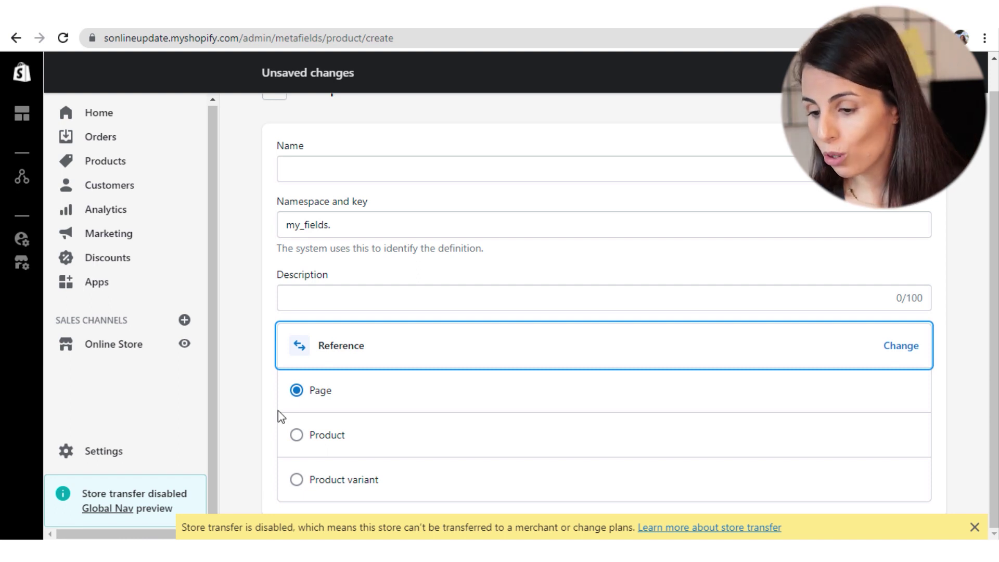
Step: Name the definition 'Maintenance guide' and save it
{"action": "left_click", "coordinate": [357, 178]}
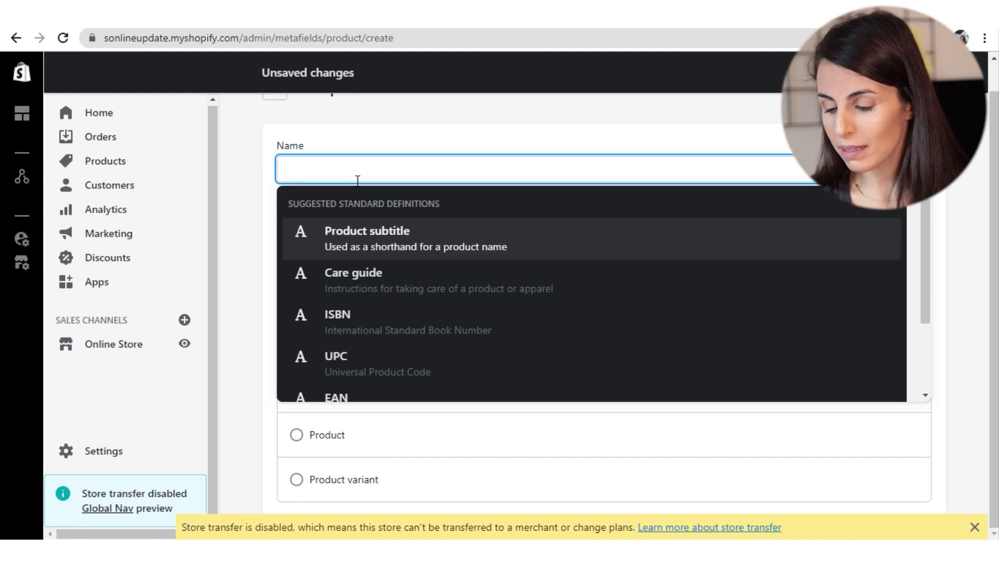
{"action": "type", "text": "MA"}
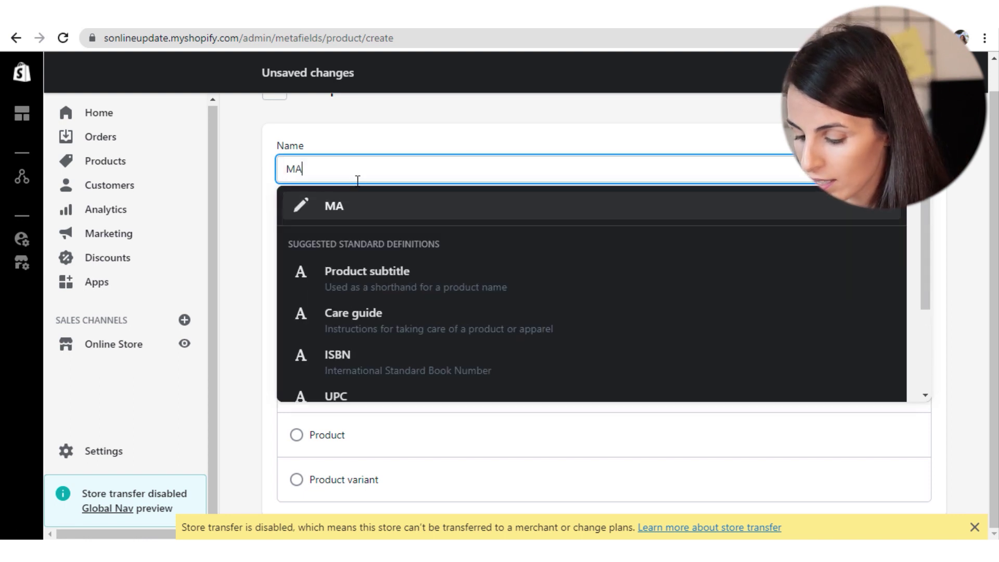
{"action": "type", "text": "i"}
{"action": "key", "text": "BackSpace"}
{"action": "key", "text": "BackSpace"}
{"action": "type", "text": "aintenance guide"}
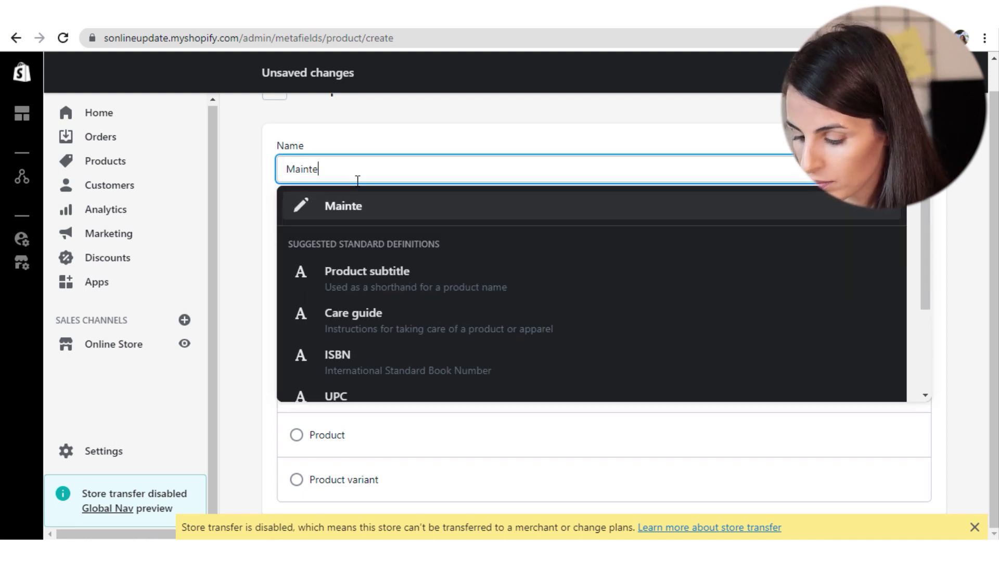
{"action": "key", "text": "Return"}
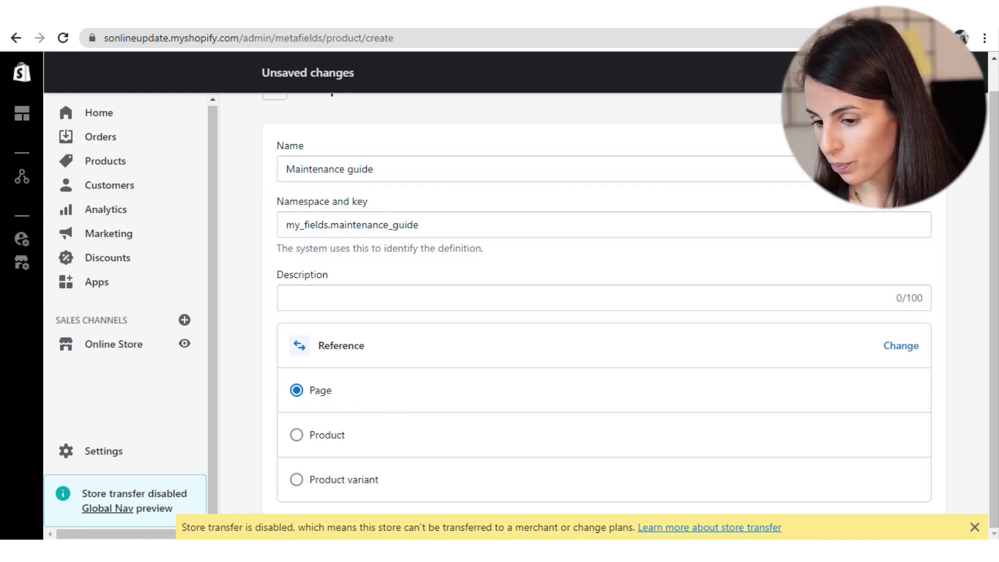
{"action": "left_click", "coordinate": [961, 72]}
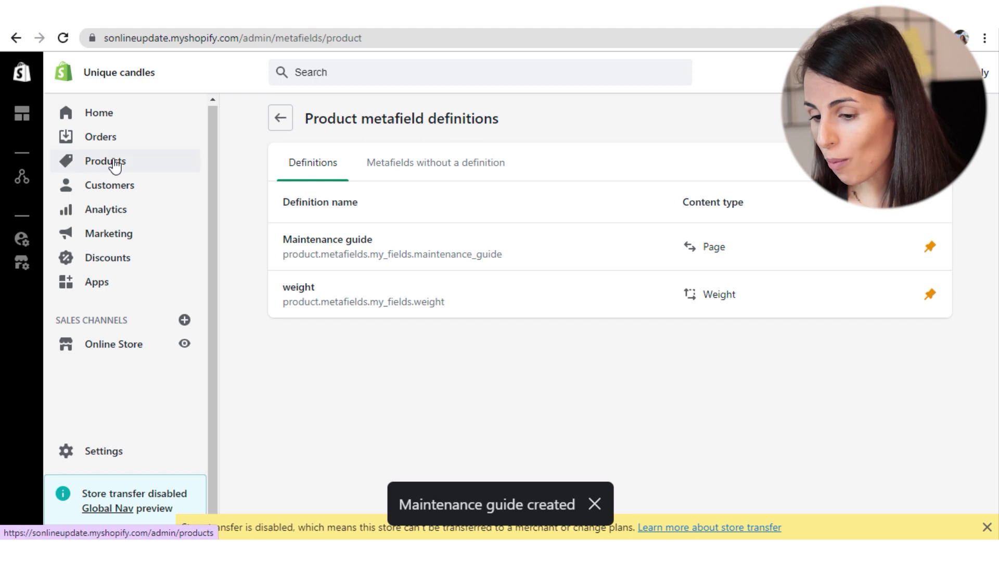
Step: Set Floriddle Taper Candle Holders' Maintenance guide metafield to the Shipping page and save
{"action": "left_click", "coordinate": [115, 166]}
{"action": "scroll", "coordinate": [495, 406], "scroll_direction": "down", "scroll_amount": 1}
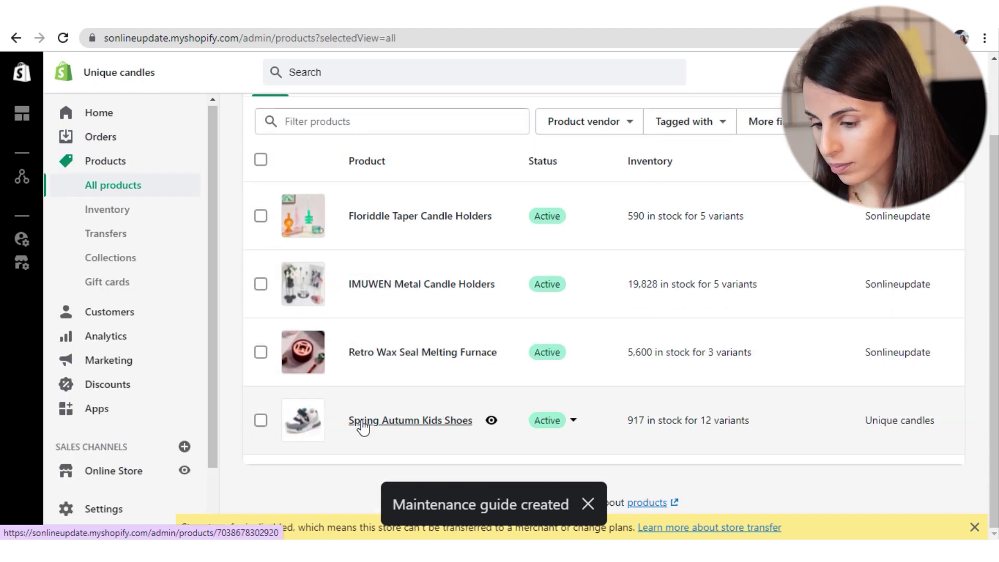
{"action": "left_click", "coordinate": [395, 216]}
{"action": "scroll", "coordinate": [484, 312], "scroll_direction": "down", "scroll_amount": 15}
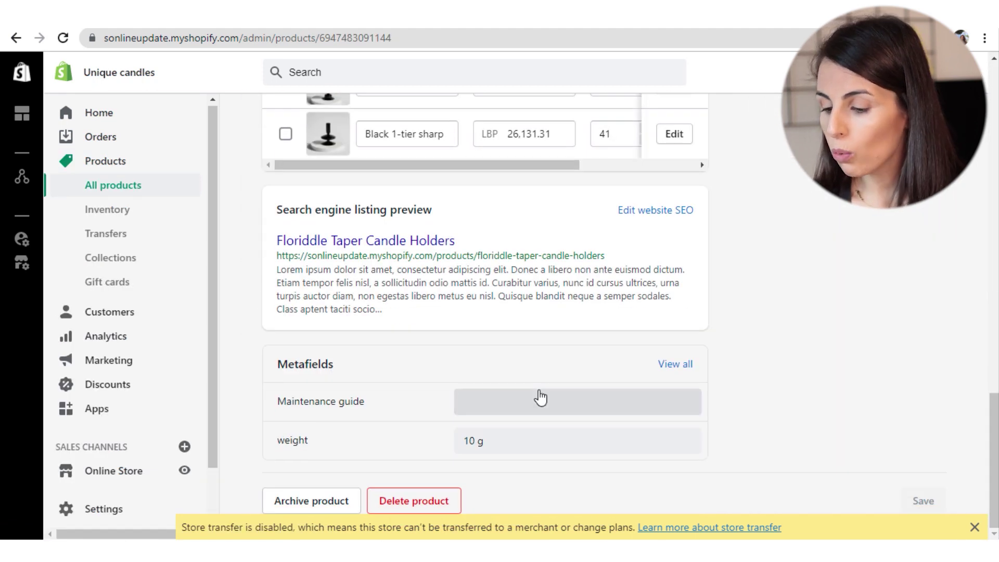
{"action": "scroll", "coordinate": [454, 330], "scroll_direction": "up", "scroll_amount": 5}
{"action": "scroll", "coordinate": [602, 494], "scroll_direction": "down", "scroll_amount": 4}
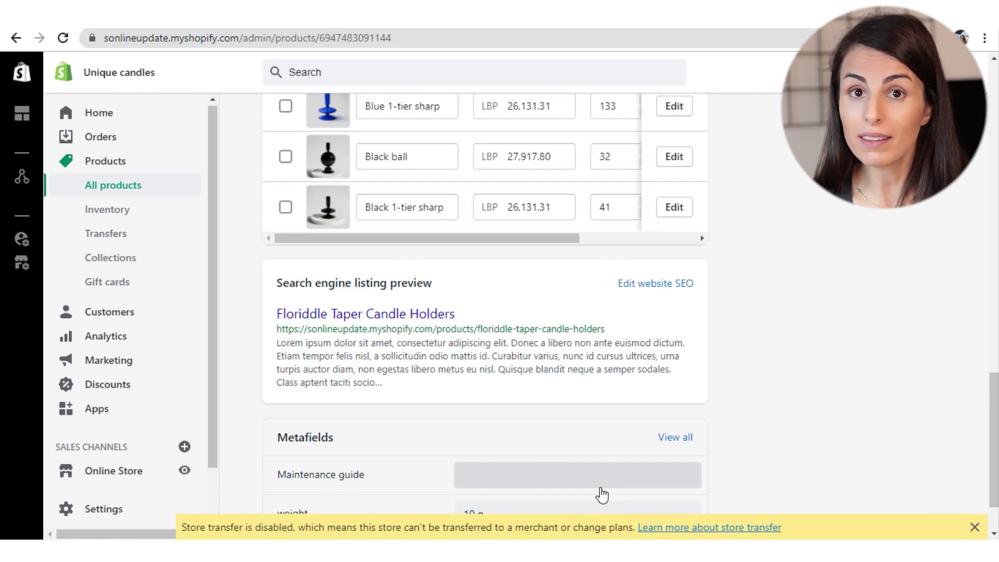
{"action": "left_click", "coordinate": [573, 477]}
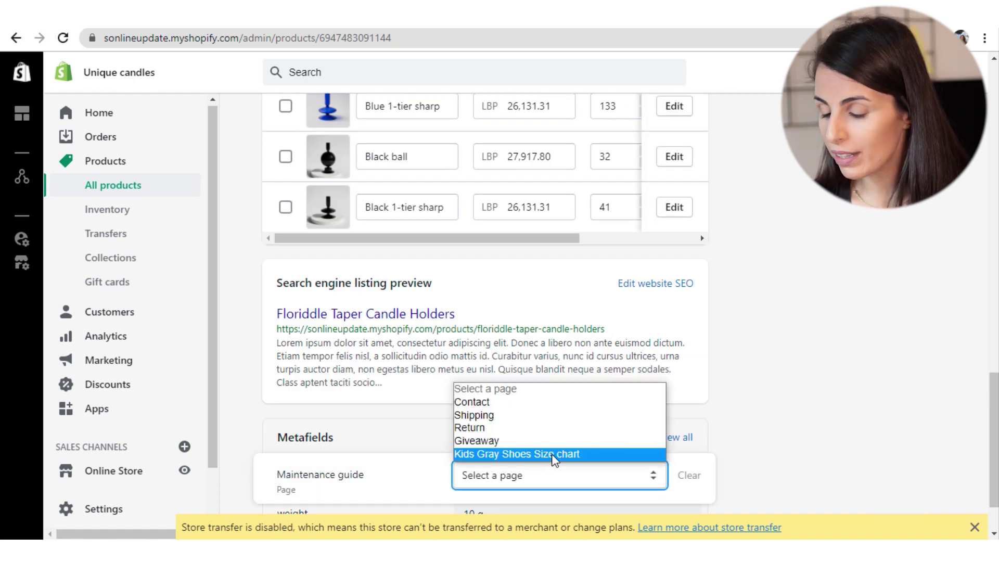
{"action": "left_click", "coordinate": [563, 420]}
{"action": "scroll", "coordinate": [564, 421], "scroll_direction": "down", "scroll_amount": 2}
{"action": "left_click", "coordinate": [926, 502]}
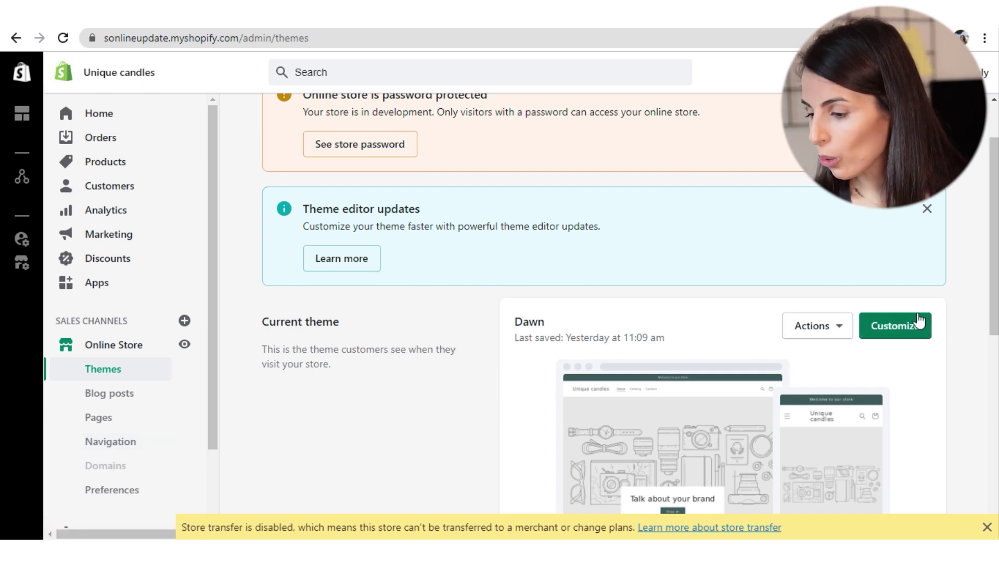
Step: Open the Dawn theme editor on the Default product template
{"action": "left_click", "coordinate": [904, 337]}
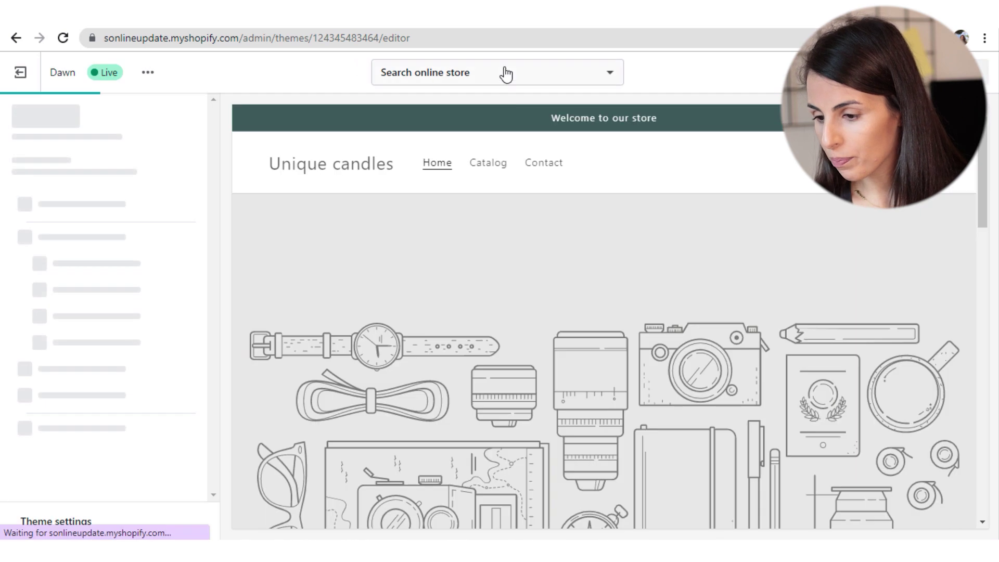
{"action": "left_click", "coordinate": [507, 72]}
{"action": "left_click", "coordinate": [442, 203]}
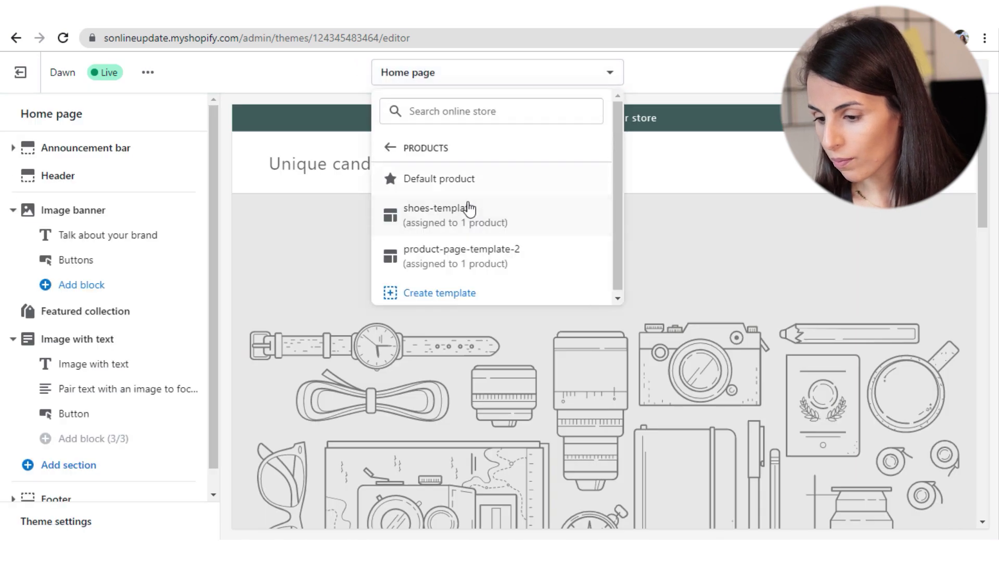
{"action": "left_click", "coordinate": [432, 177]}
{"action": "scroll", "coordinate": [151, 380], "scroll_direction": "down", "scroll_amount": 2}
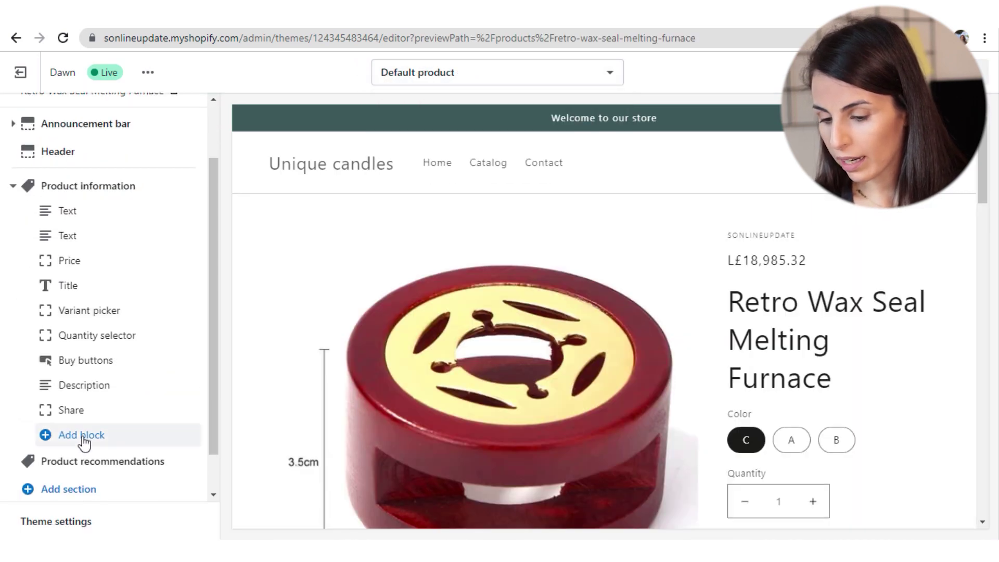
Step: Add a Pop-up block to Product information and open its Page dynamic-source picker
{"action": "left_click", "coordinate": [83, 435]}
{"action": "left_click", "coordinate": [87, 278]}
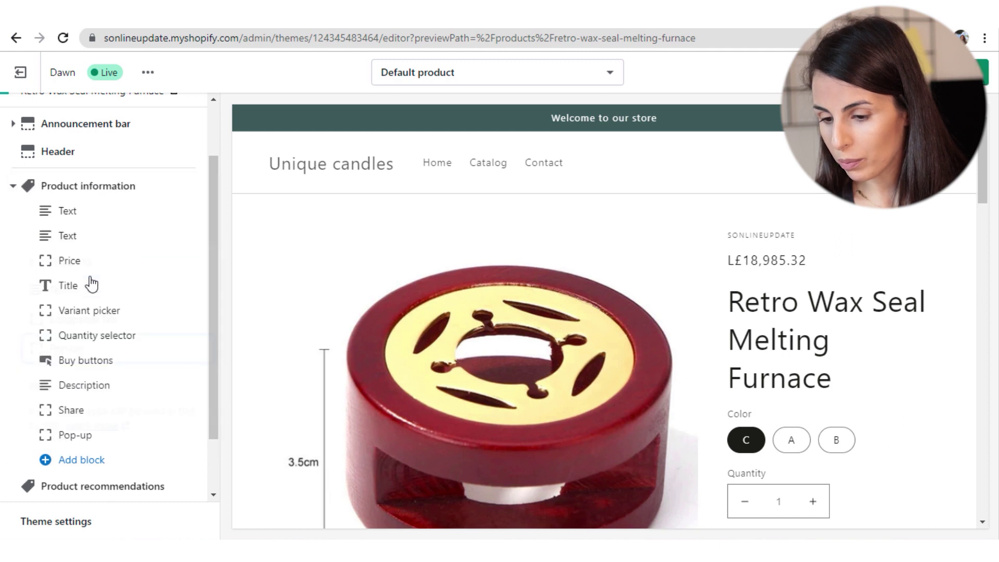
{"action": "left_click", "coordinate": [75, 433]}
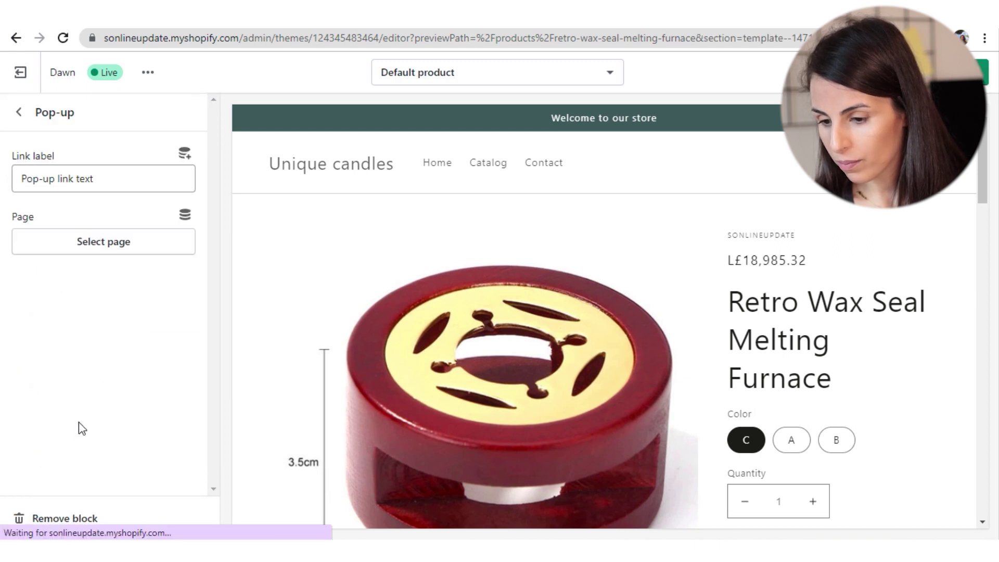
{"action": "left_click", "coordinate": [185, 215]}
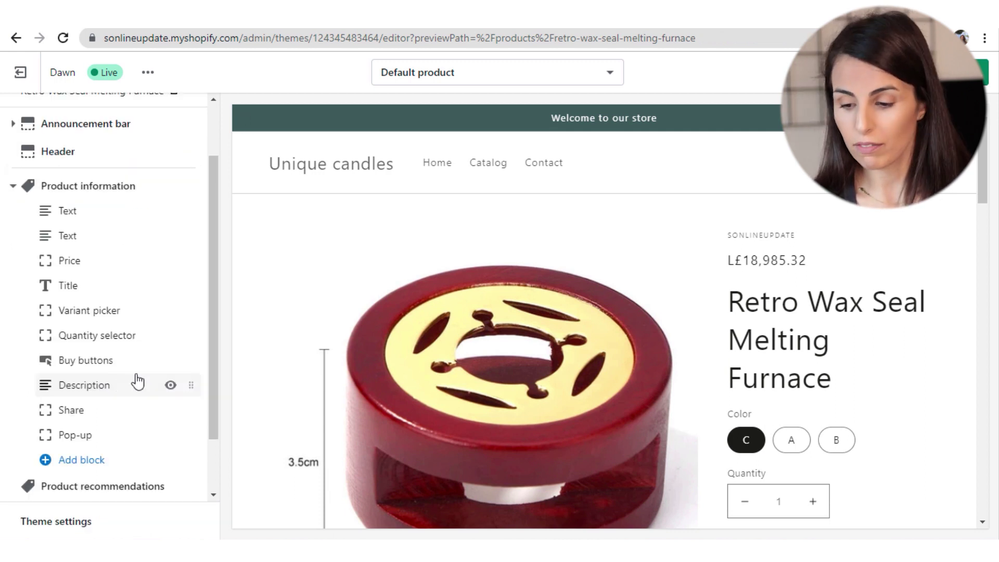
Step: Add a Collapsible tab block and open the Tab content page's dynamic-source picker, showing Maintenance guide
{"action": "left_click", "coordinate": [56, 461]}
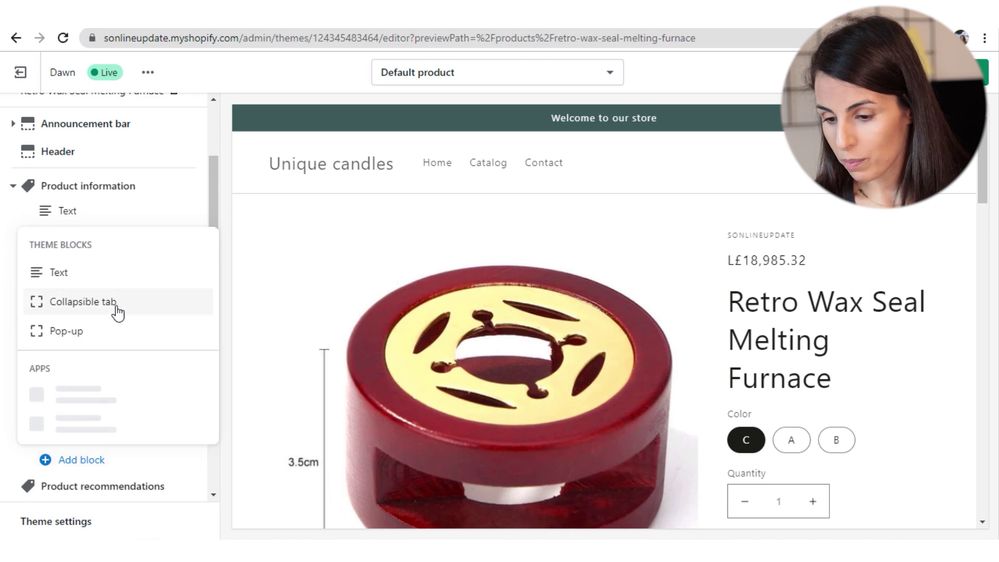
{"action": "left_click", "coordinate": [124, 279]}
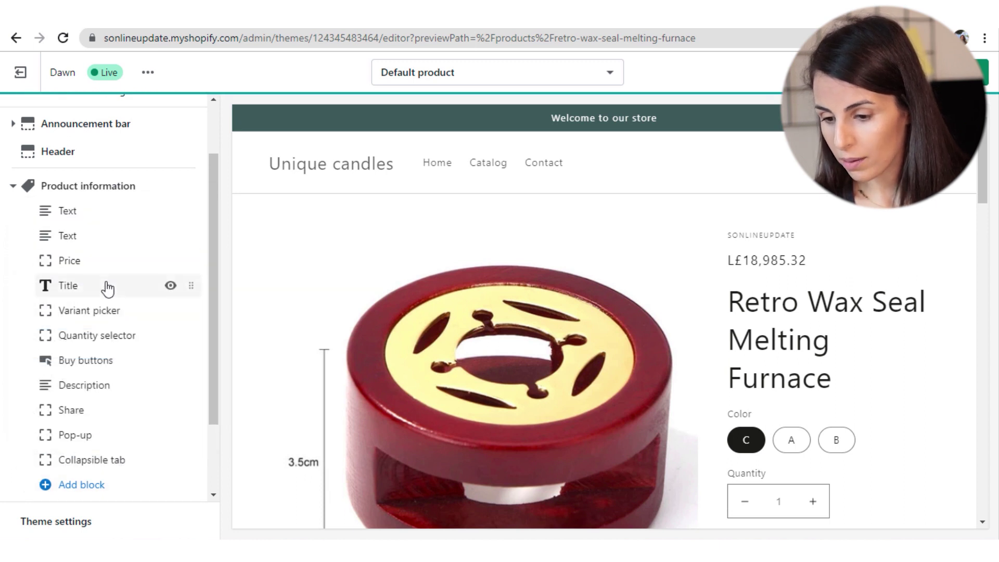
{"action": "scroll", "coordinate": [830, 431], "scroll_direction": "down", "scroll_amount": 6}
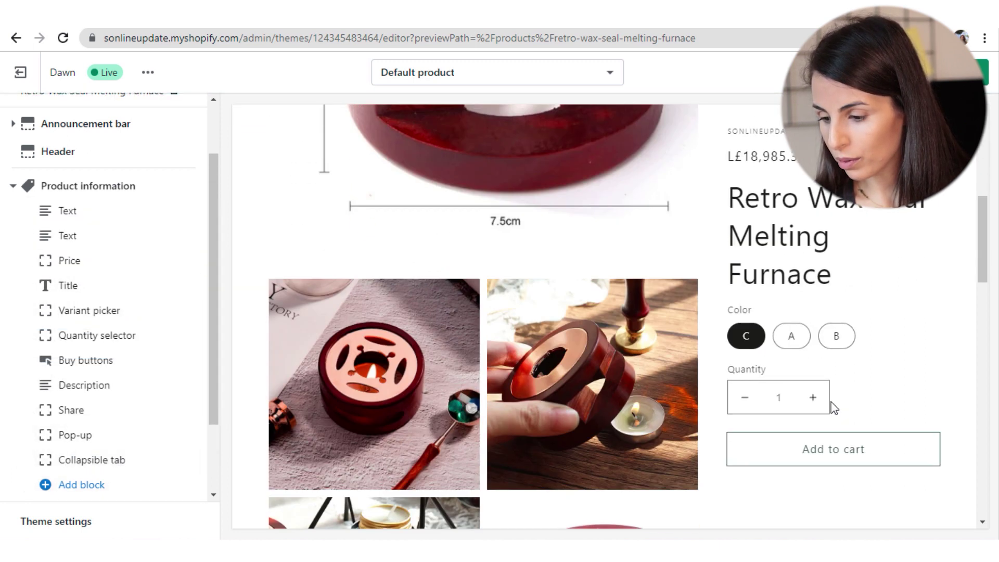
{"action": "left_click", "coordinate": [63, 463]}
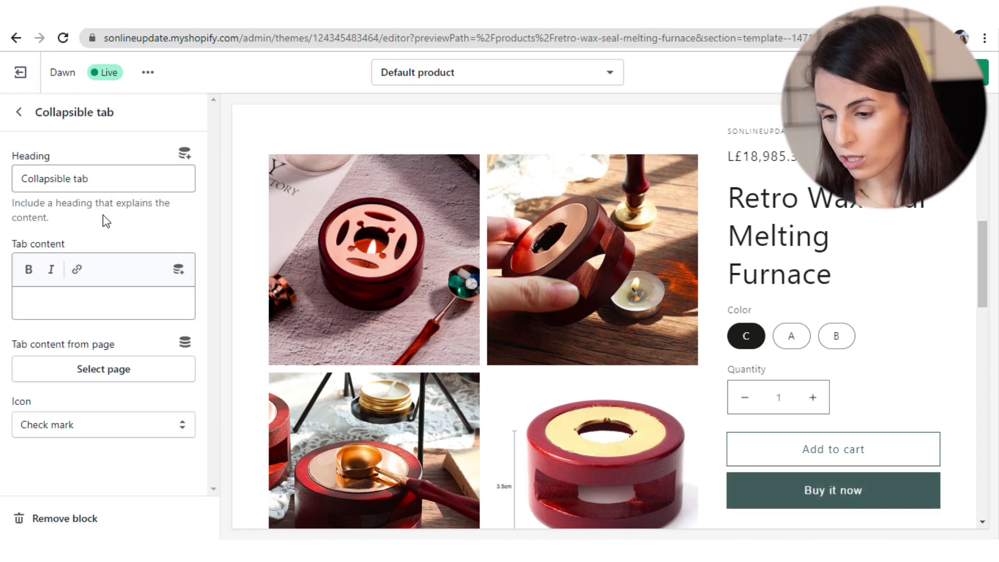
{"action": "left_click", "coordinate": [185, 342]}
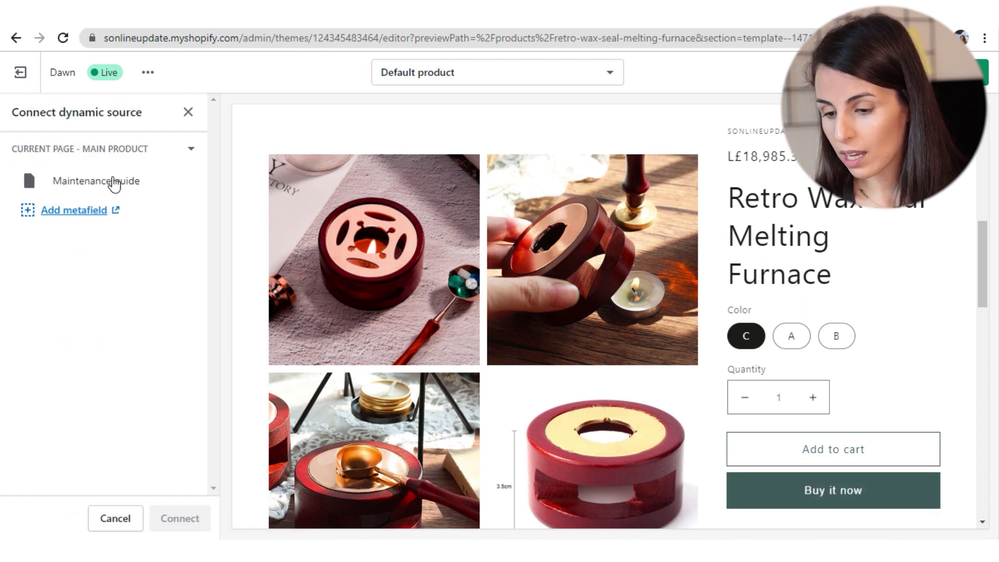